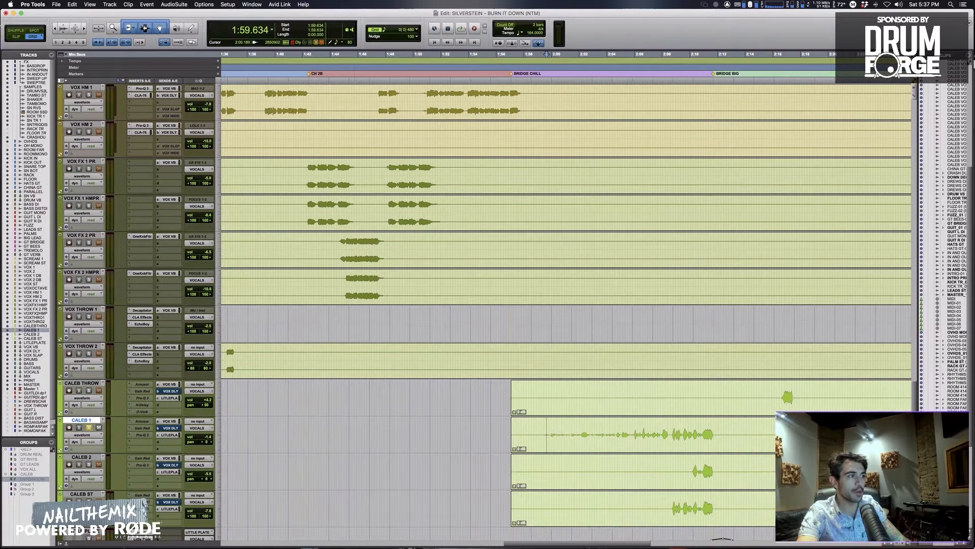
# Activate and open the Arousor compressor on the CALEB 1 track, and activate the inserts on the CALEB THROW track
pyautogui.hscroll(6, 129, 435)
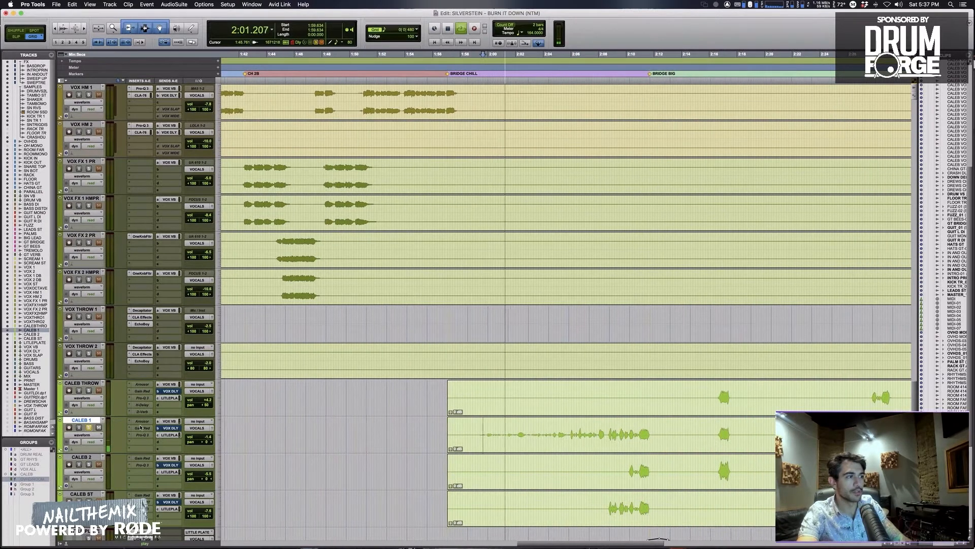
pyautogui.press('space')
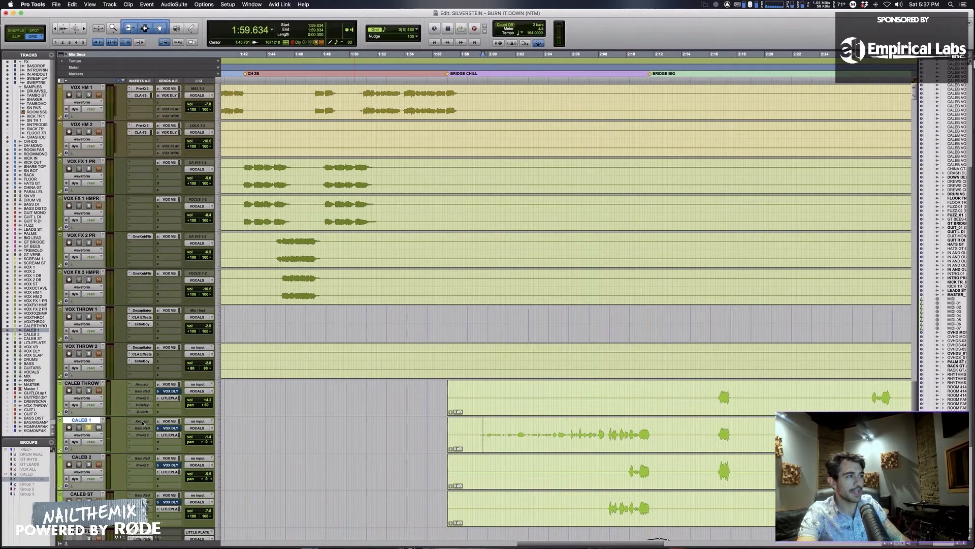
pyautogui.click(143, 422)
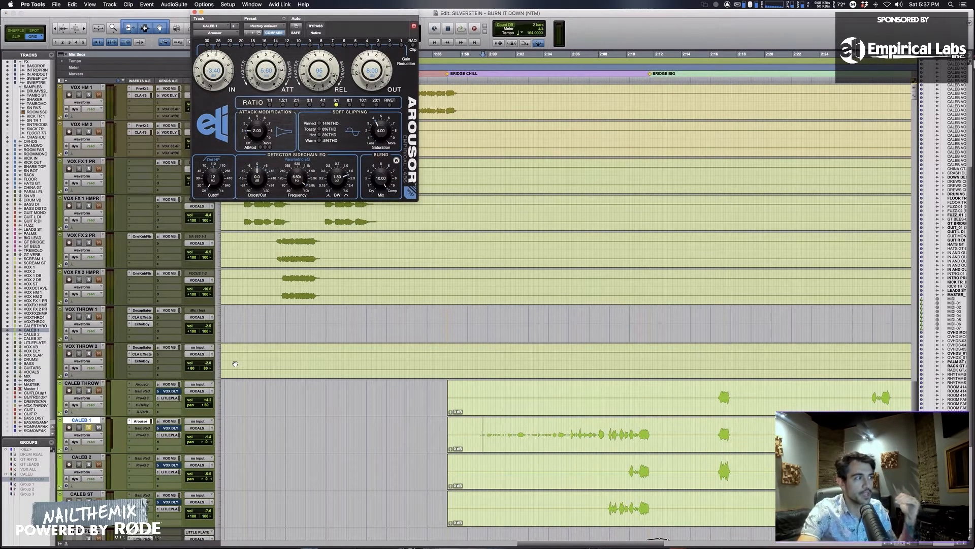
pyautogui.keyDown('ctrl'); pyautogui.keyDown('super'); pyautogui.click(145, 385); pyautogui.keyUp('super'); pyautogui.keyUp('ctrl')
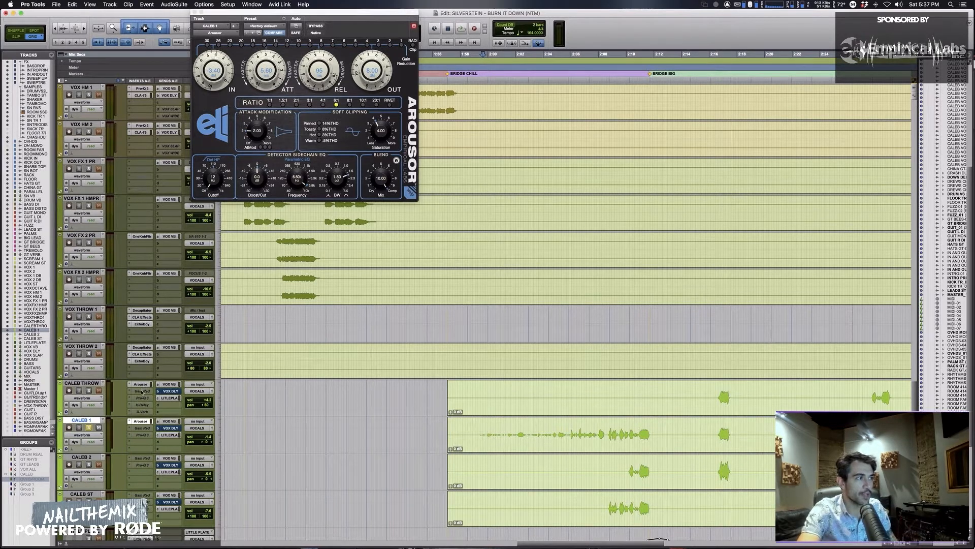
pyautogui.keyDown('ctrl'); pyautogui.keyDown('super'); pyautogui.click(143, 391); pyautogui.keyUp('super'); pyautogui.keyUp('ctrl')
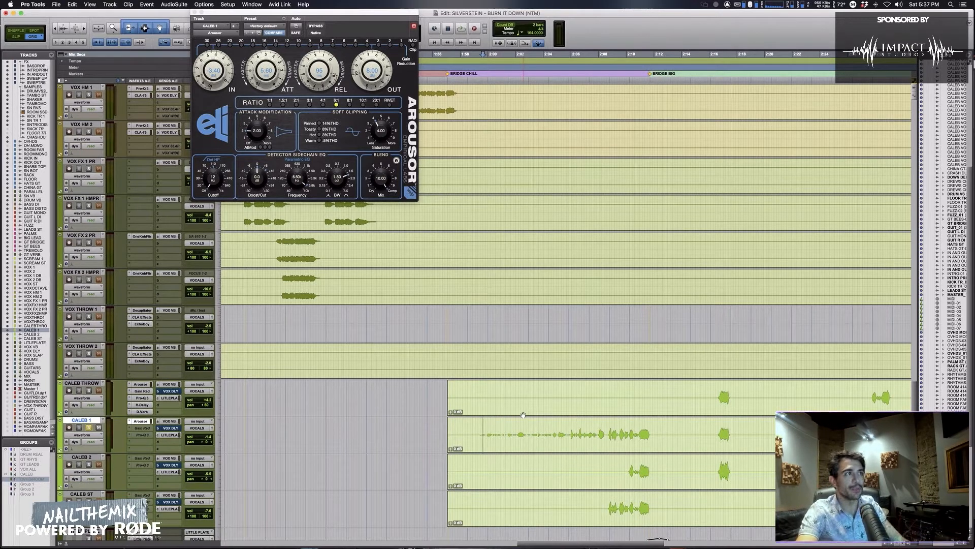
# Audition the CALEB 1 vocal through the Arousor in the BRIDGE CHILL and BRIDGE BIG sections
pyautogui.press('space')
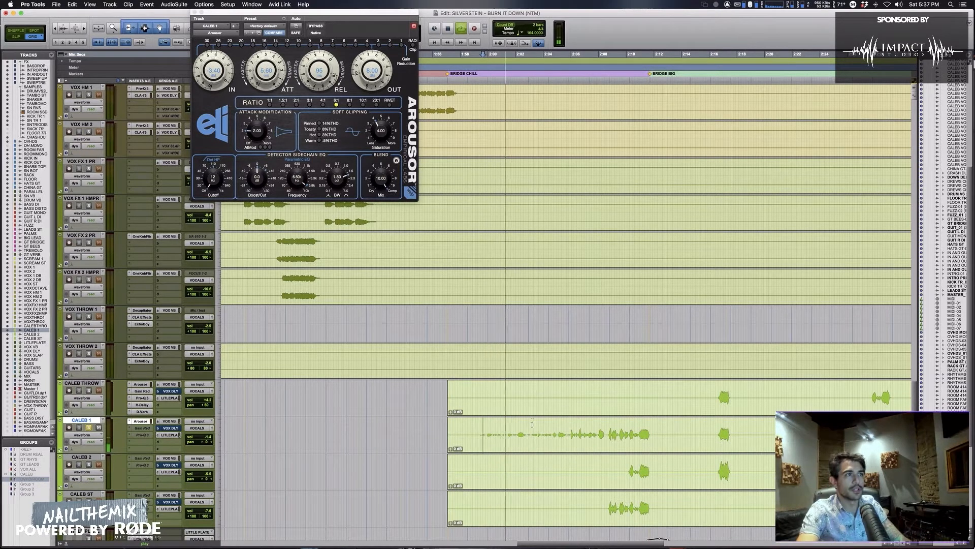
pyautogui.press('space')
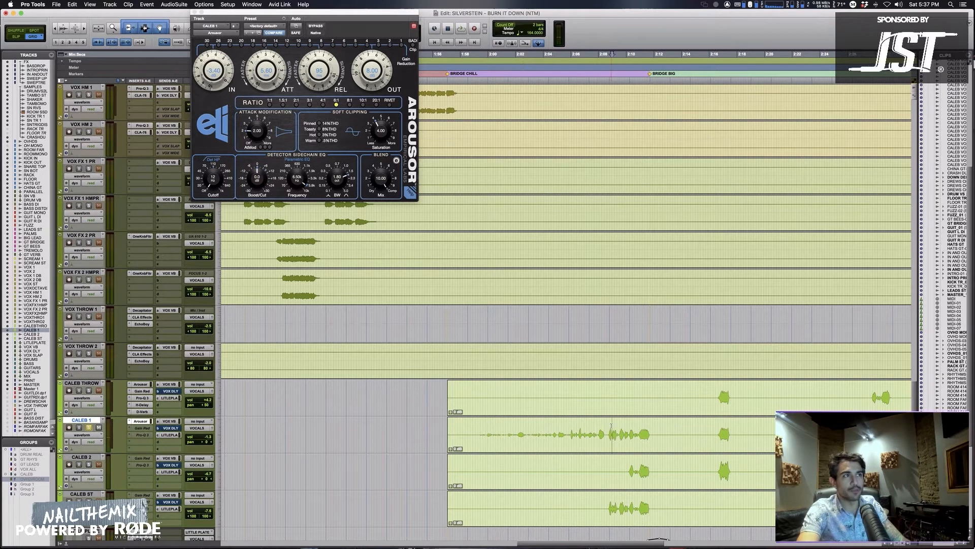
pyautogui.press('space')
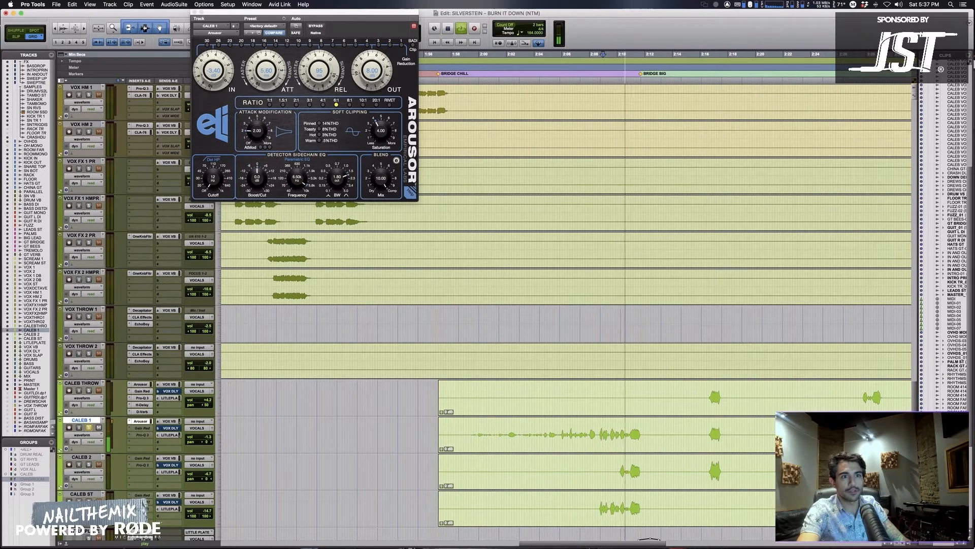
pyautogui.press('space')
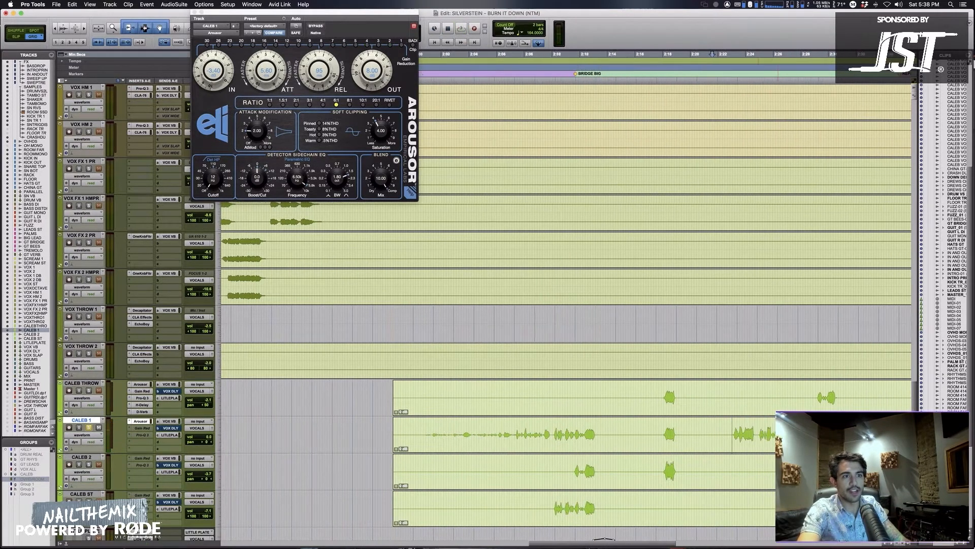
pyautogui.hscroll(5, 566, 325)
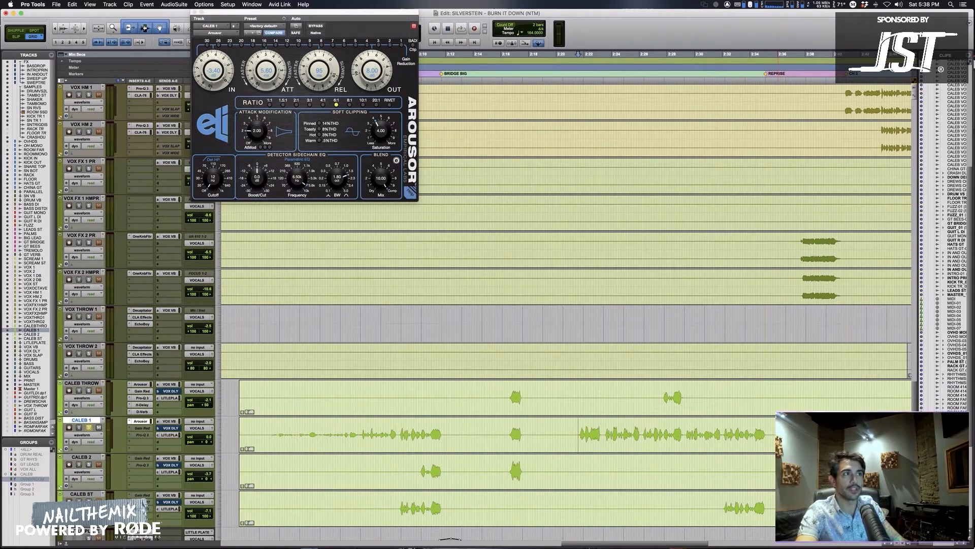
pyautogui.press('space')
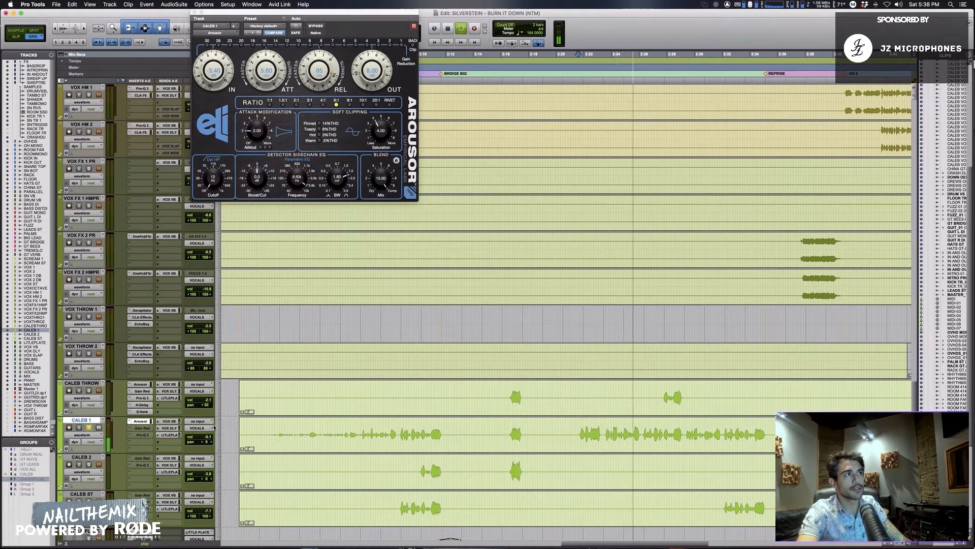
pyautogui.press('space')
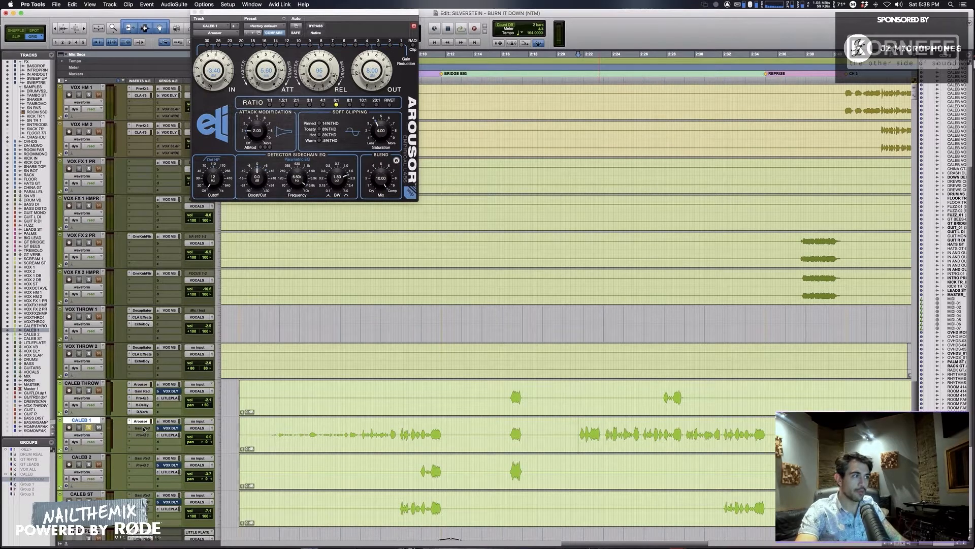
# Activate the Gain Reduction insert on CALEB 1 and play the BRIDGE BIG vocal with its window open
pyautogui.keyDown('ctrl'); pyautogui.keyDown('super'); pyautogui.click(143, 428); pyautogui.keyUp('super'); pyautogui.keyUp('ctrl')
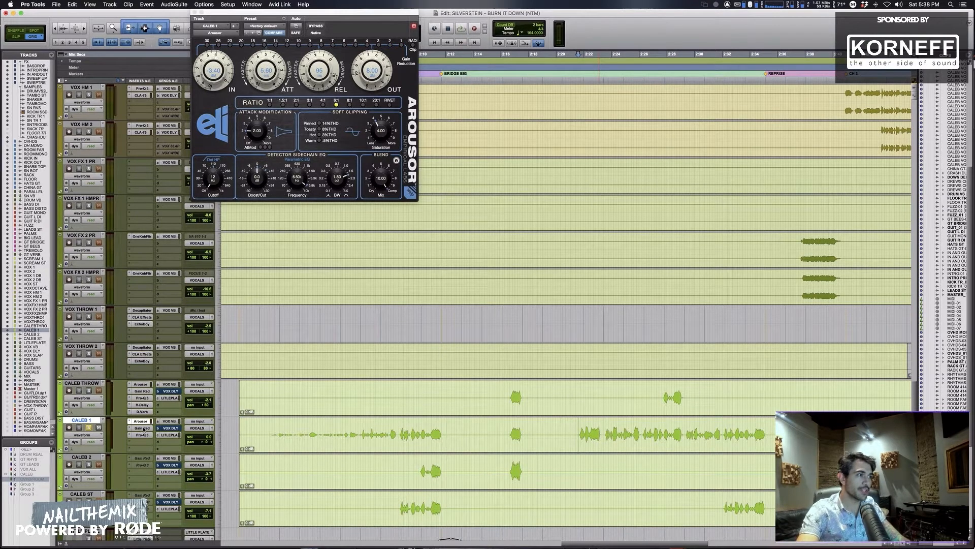
pyautogui.click(143, 428)
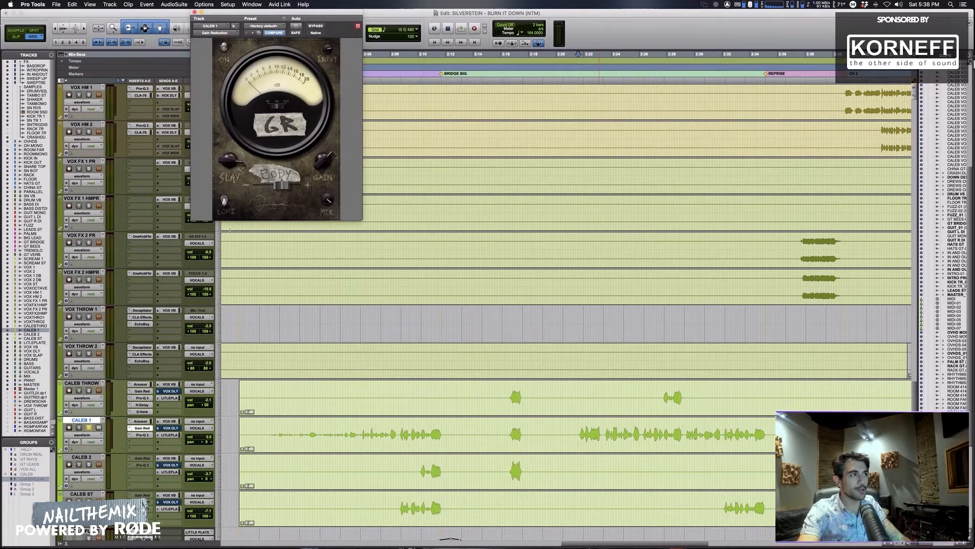
pyautogui.press('space')
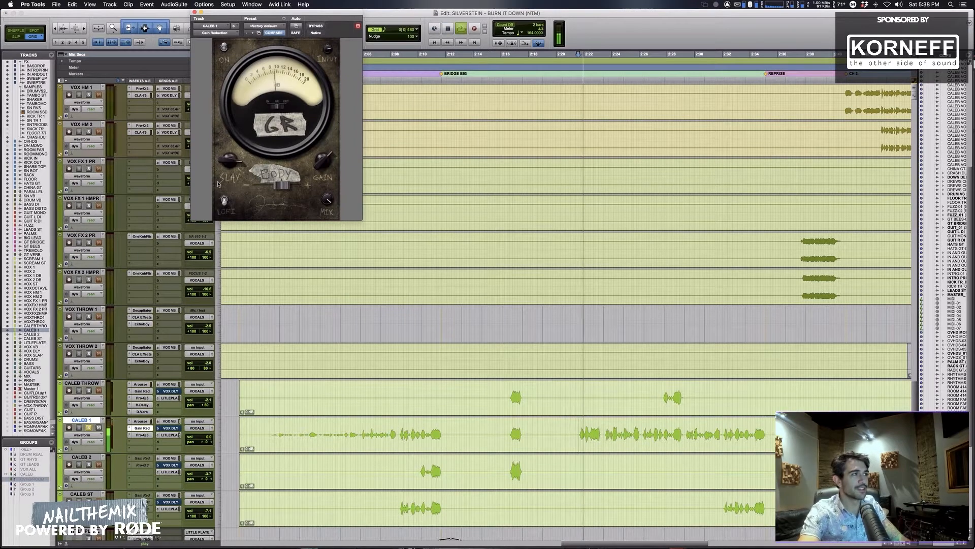
# Open the Pro-Q 3 on CALEB 1, take it out of bypass and audition its narrow cuts near 2.5 kHz
pyautogui.click(140, 435)
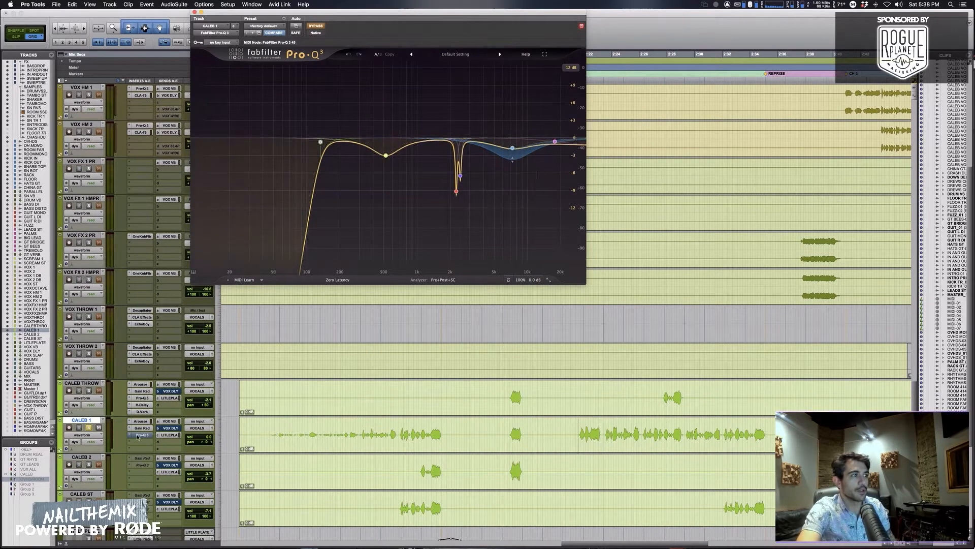
pyautogui.press('space')
pyautogui.click(470, 190)
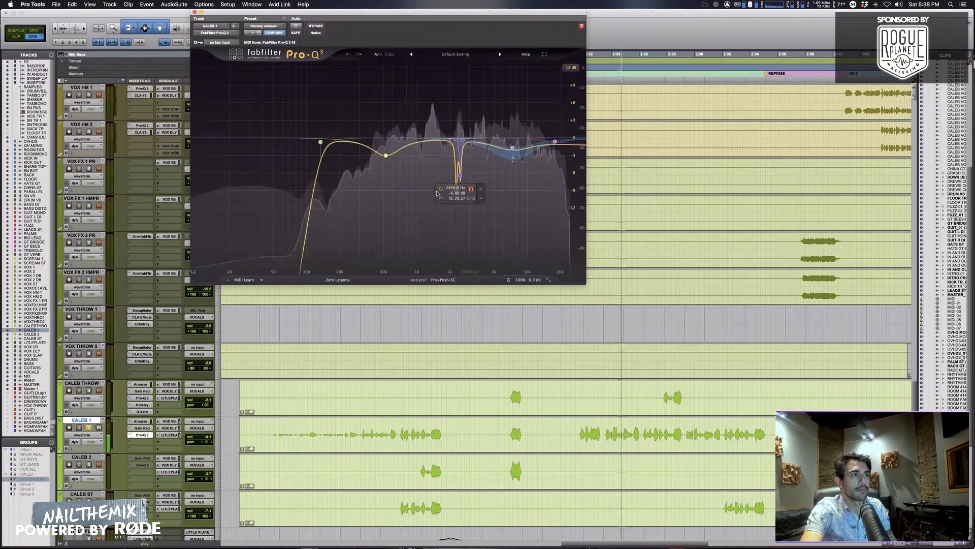
pyautogui.click(456, 191)
pyautogui.click(466, 170)
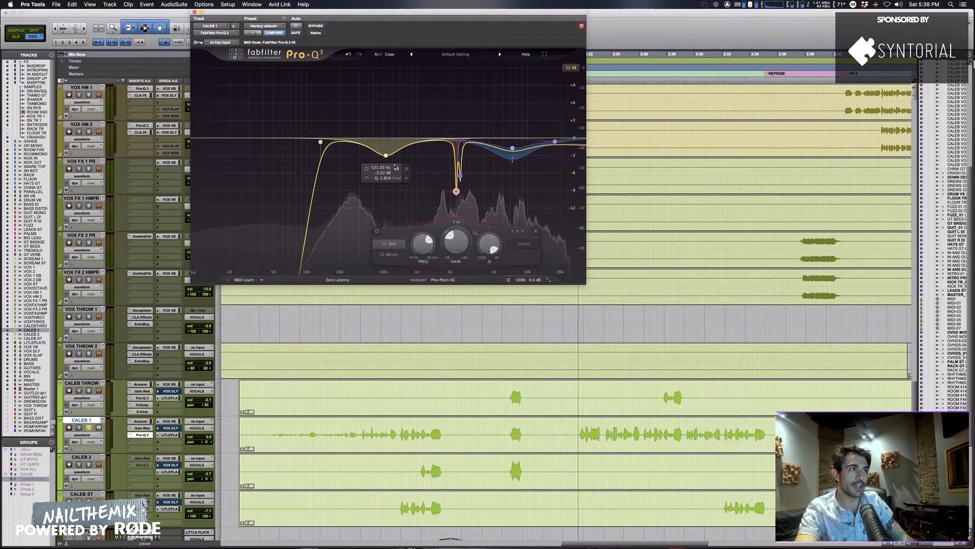
# Solo the 521 Hz band and the 7.3 kHz band of the Pro-Q 3 in turn during playback
pyautogui.click(397, 168)
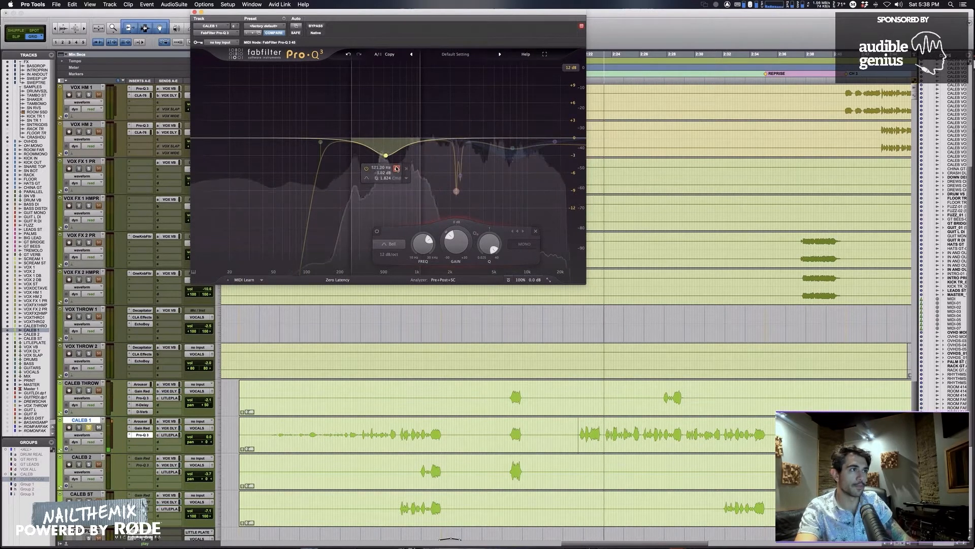
pyautogui.click(397, 169)
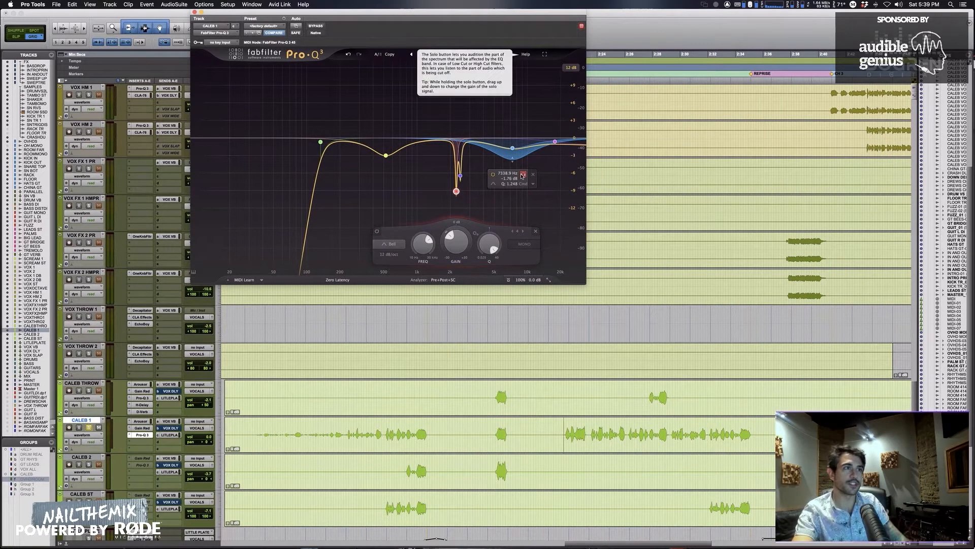
pyautogui.press('space')
pyautogui.click(523, 175)
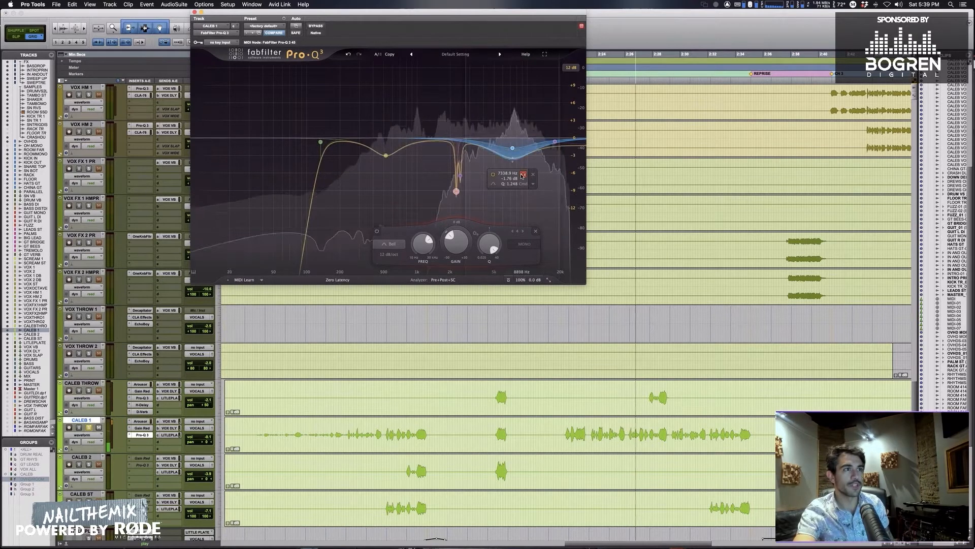
pyautogui.press('space')
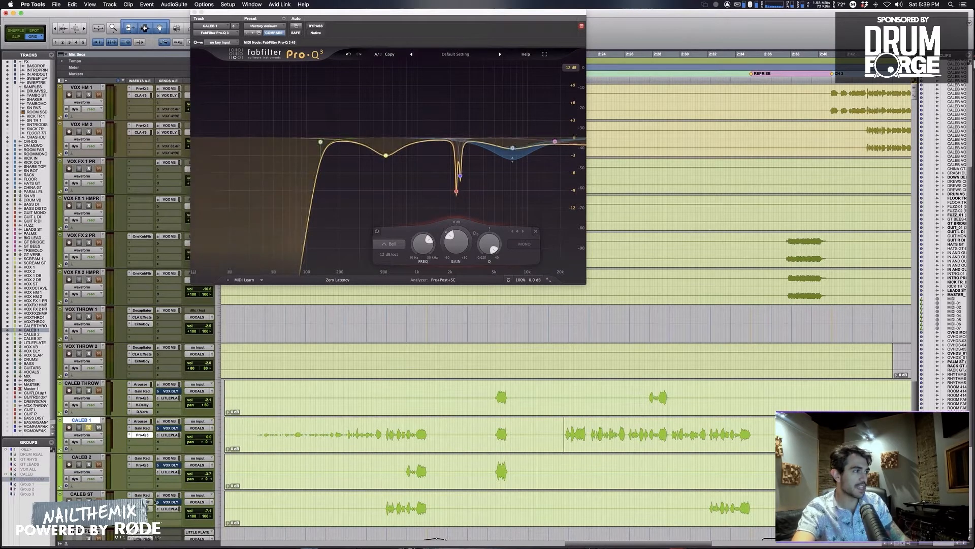
# Examine the CALEB 2 and CALEB ST clips around the final chorus, comparing them with the CALEB 1 lead
pyautogui.press('r')
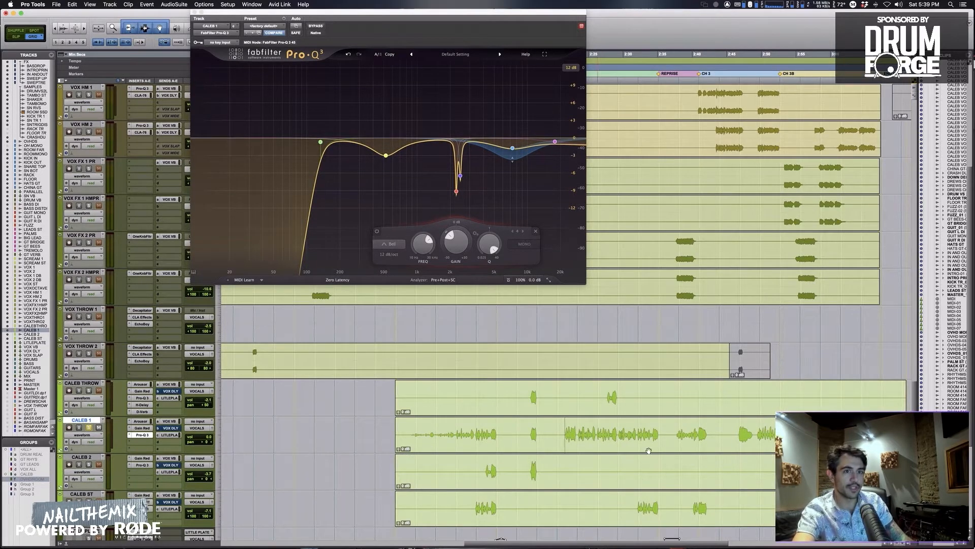
pyautogui.click(782, 472)
pyautogui.press('t')
pyautogui.press('t')
pyautogui.press('t')
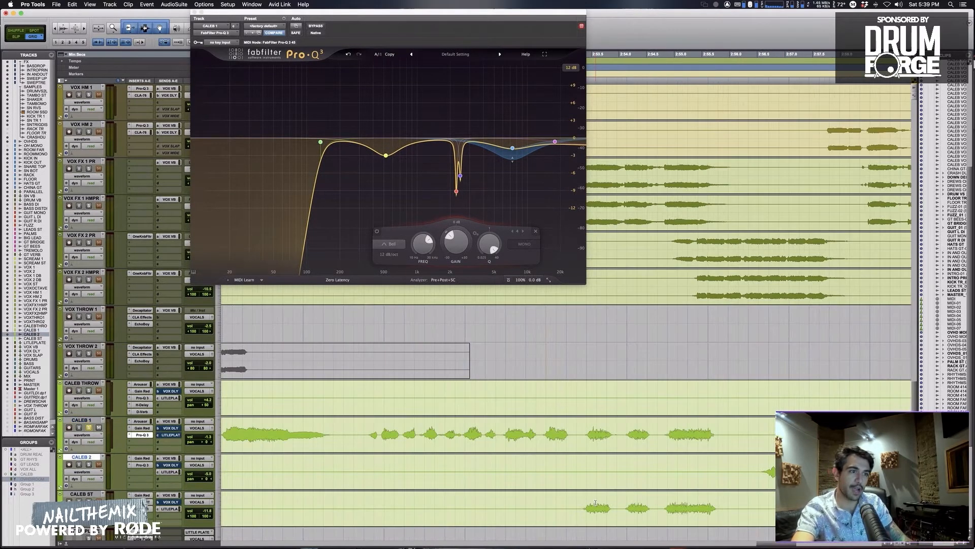
pyautogui.press('r')
pyautogui.press('r')
pyautogui.press('r')
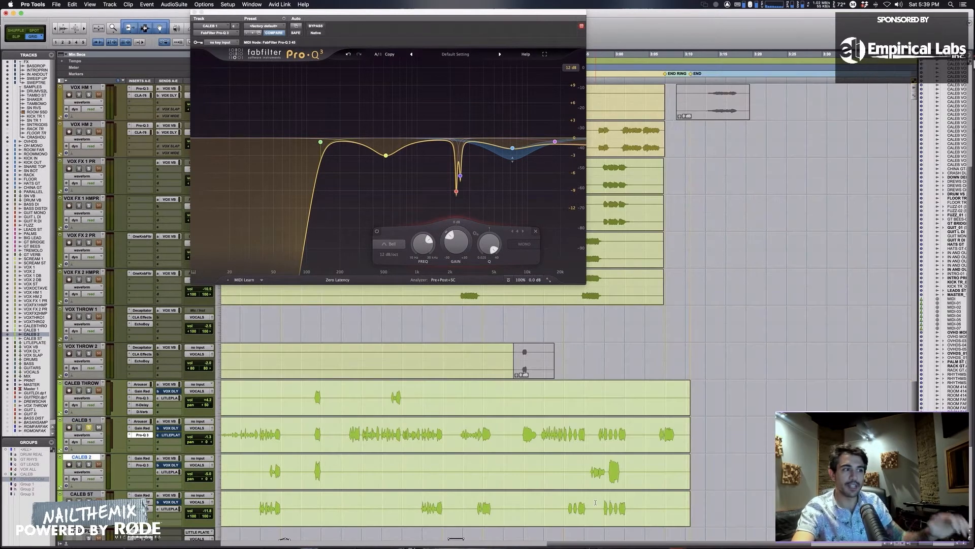
pyautogui.hscroll(-2, 596, 502)
pyautogui.hscroll(-1, 595, 503)
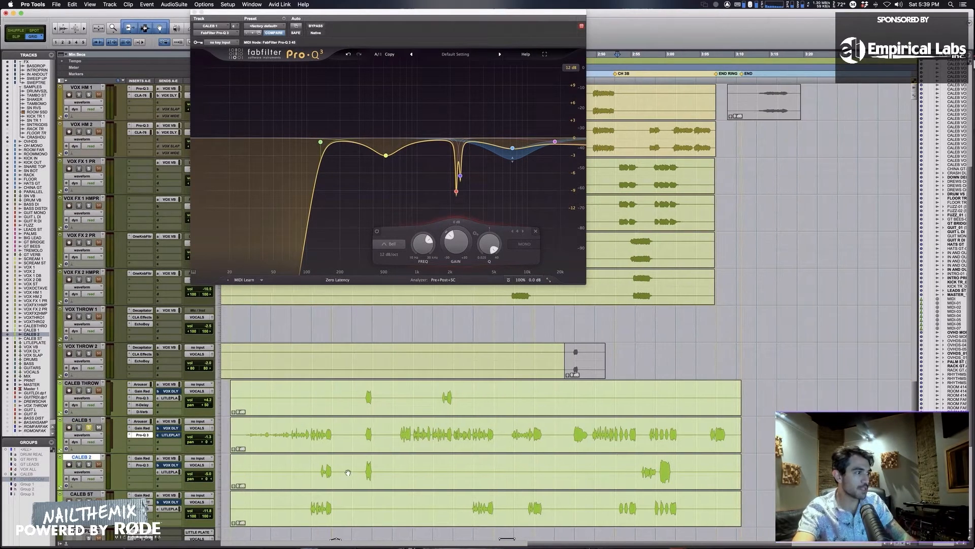
# Examine where the CALEB ST and CALEB 2 layers enter at the end of the BRIDGE CHILL section
pyautogui.click(309, 495)
pyautogui.press('t')
pyautogui.press('t')
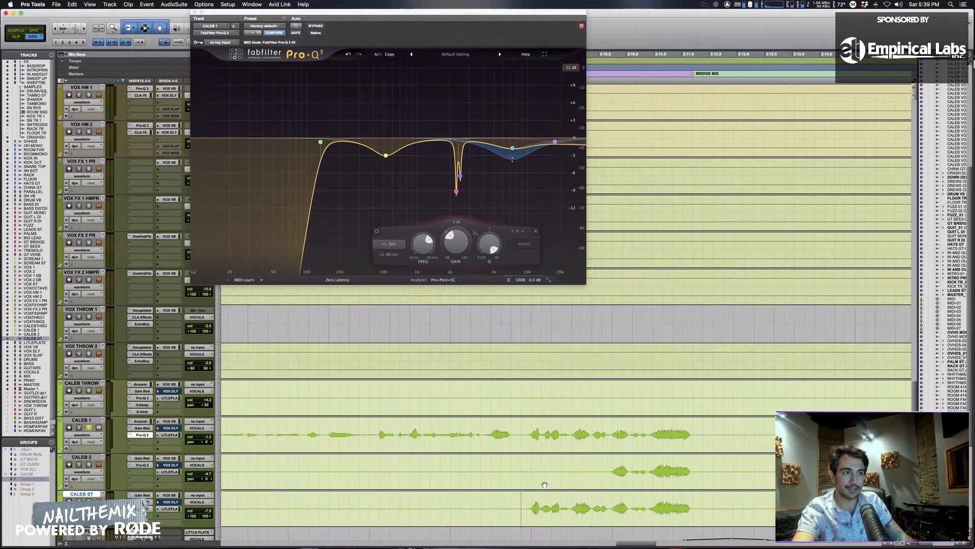
pyautogui.hscroll(4, 511, 452)
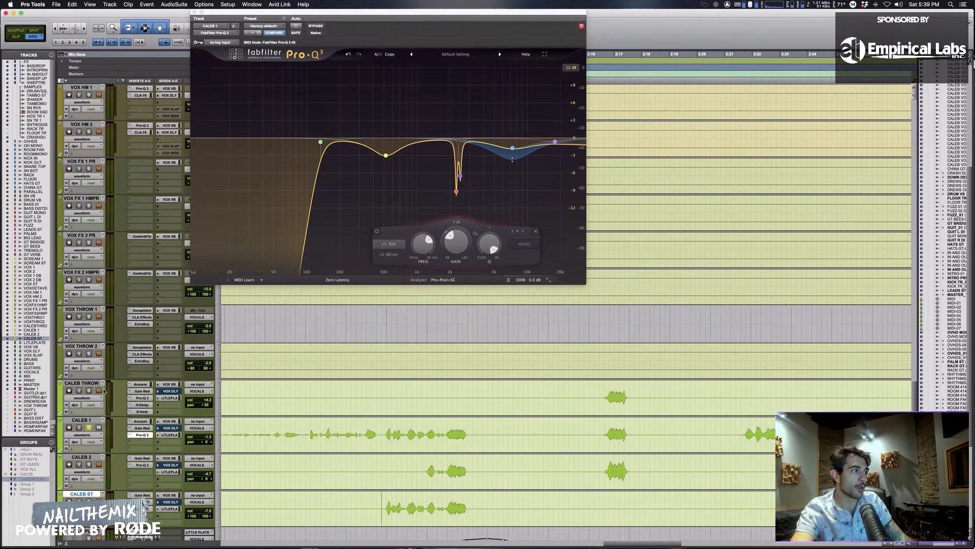
# Switch the CALEB 1 track to its volume automation view and place the cursor at the start of its first phrase
pyautogui.press('r')
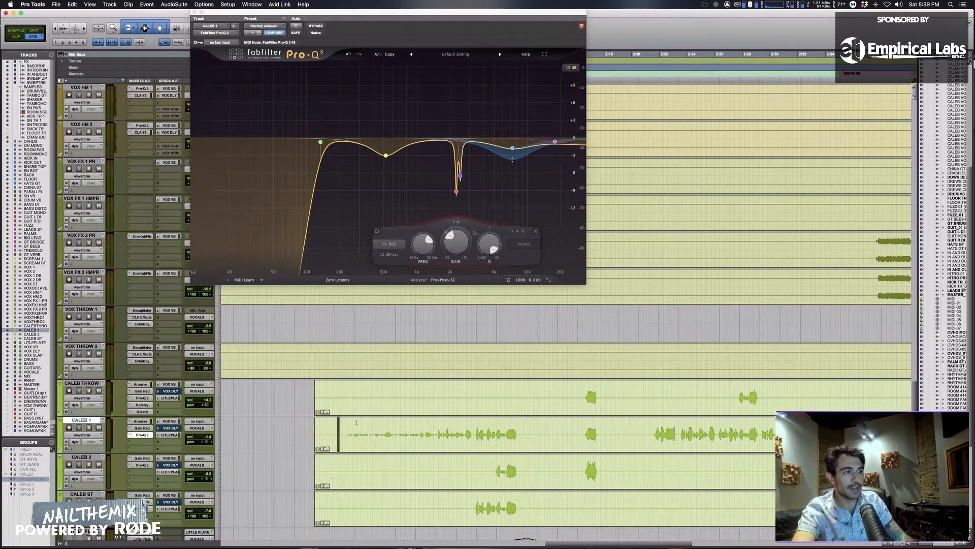
pyautogui.doubleClick(356, 422)
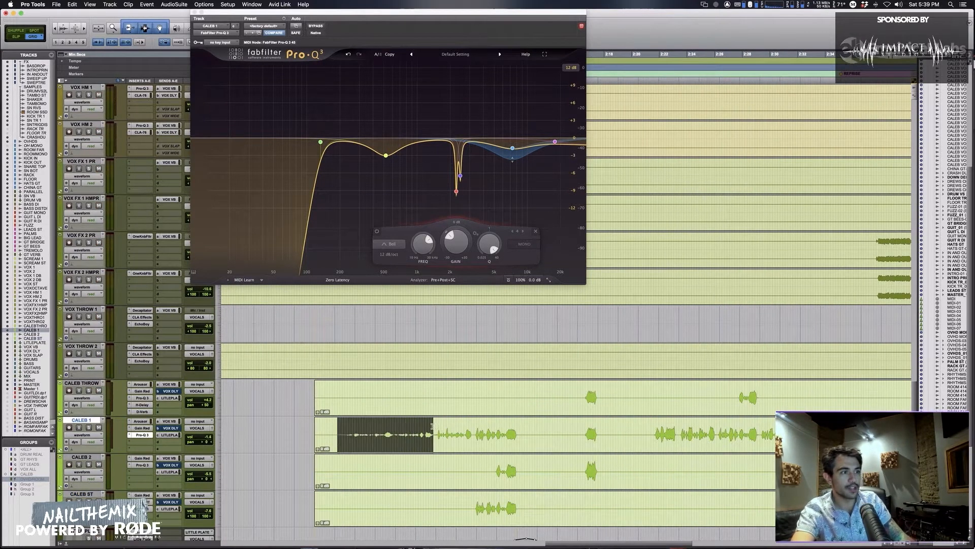
pyautogui.press('-')
pyautogui.click(353, 444)
pyautogui.press('r')
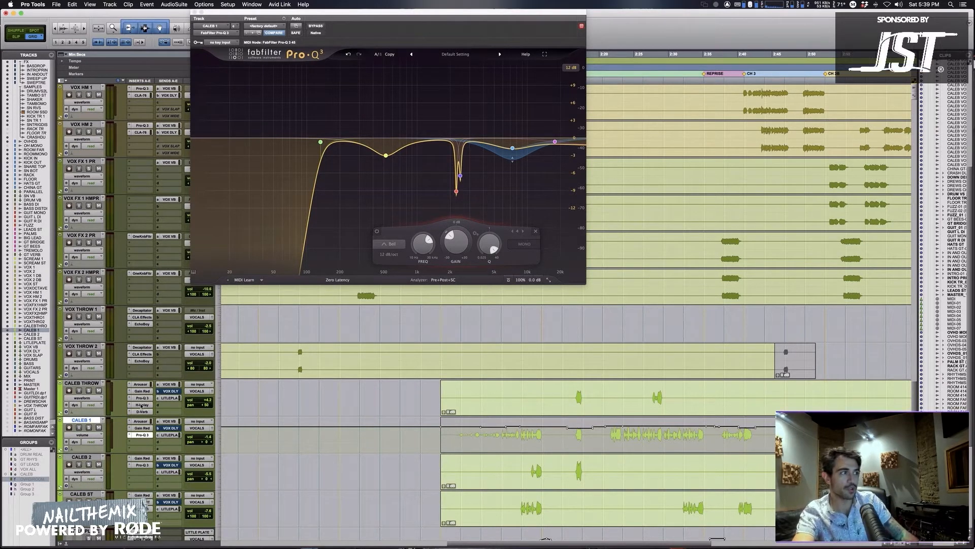
# Close the Pro-Q 3 window and examine the LITTLE PLATE volume automation while the bridge plays
pyautogui.press('space')
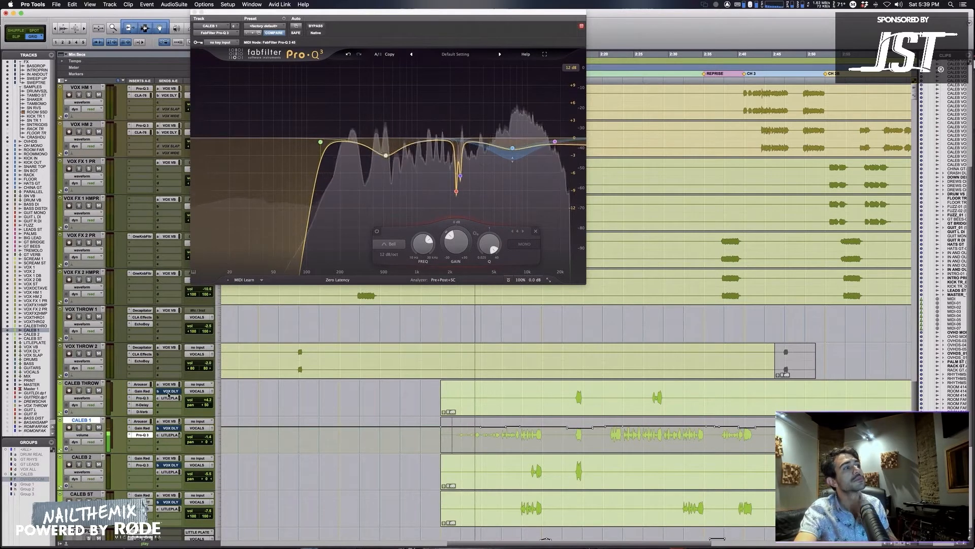
pyautogui.scroll(-1, 168, 394)
pyautogui.scroll(-2, 168, 394)
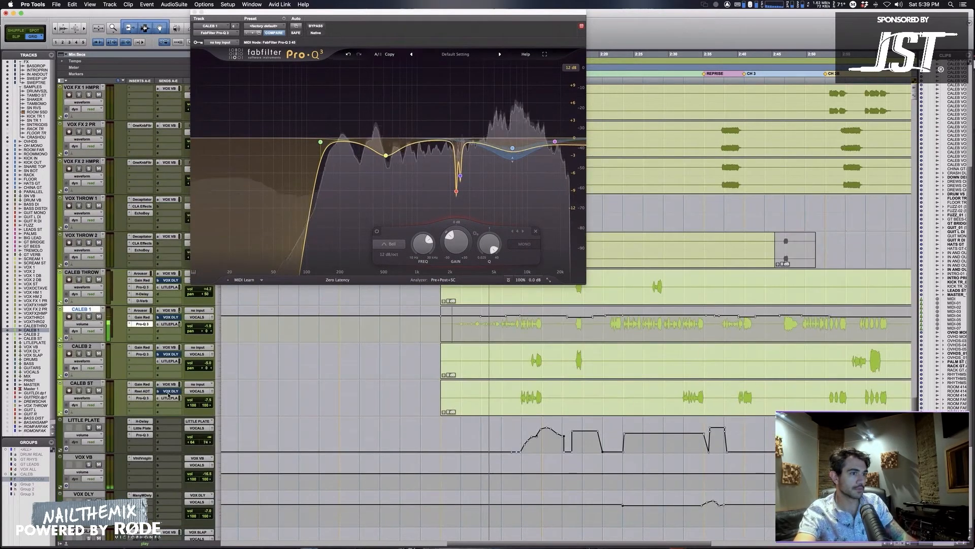
pyautogui.press('super+w')
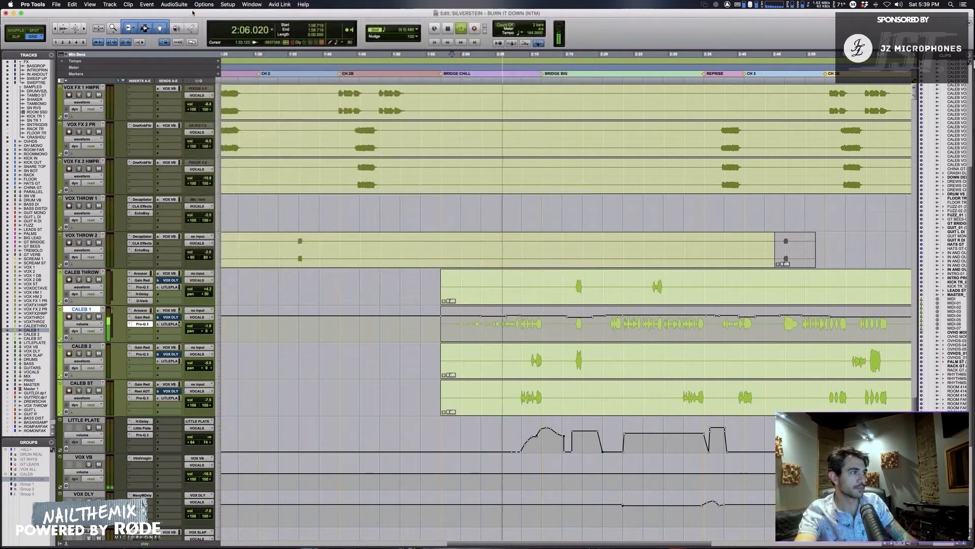
pyautogui.hscroll(3, 344, 262)
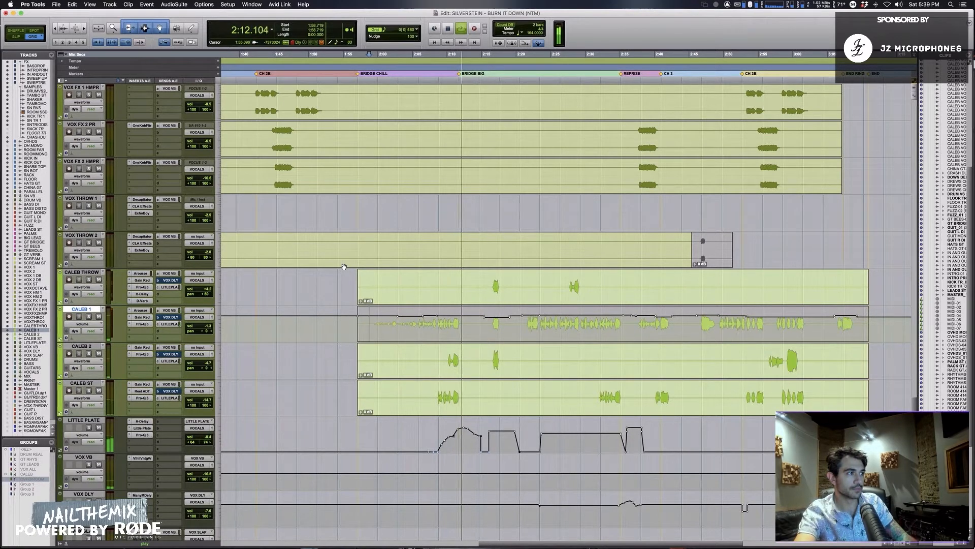
# Play through the BRIDGE BIG vocals, stop, and select the LITTLE PLATE volume automation from late BRIDGE CHILL into CH 3
pyautogui.hscroll(-4, 470, 381)
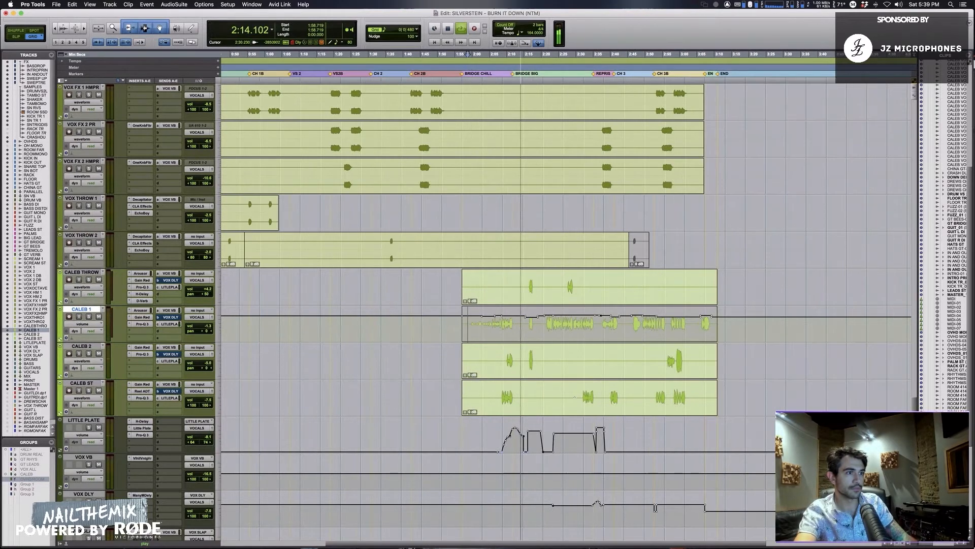
pyautogui.hscroll(-4, 551, 391)
pyautogui.scroll(3, 552, 391)
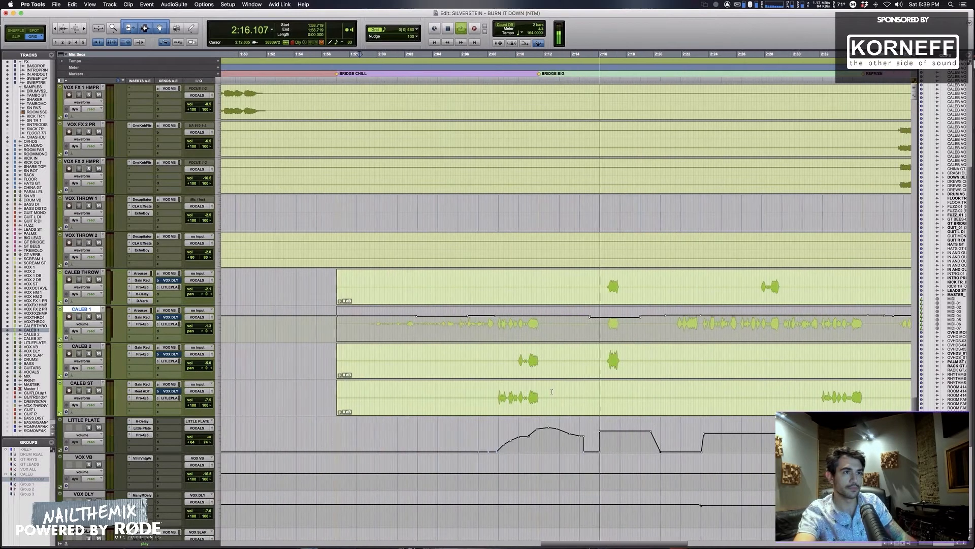
pyautogui.hscroll(3, 551, 392)
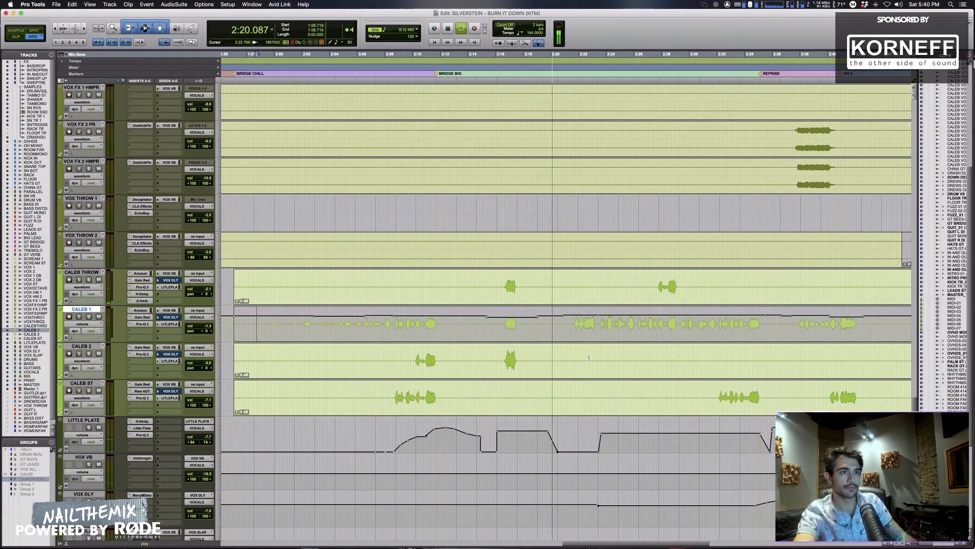
pyautogui.scroll(-3, 553, 391)
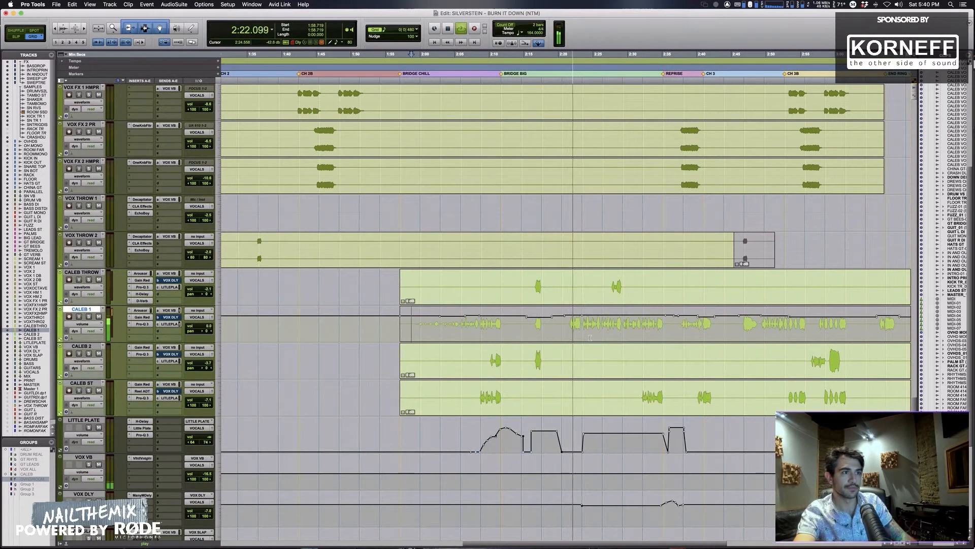
pyautogui.press('space')
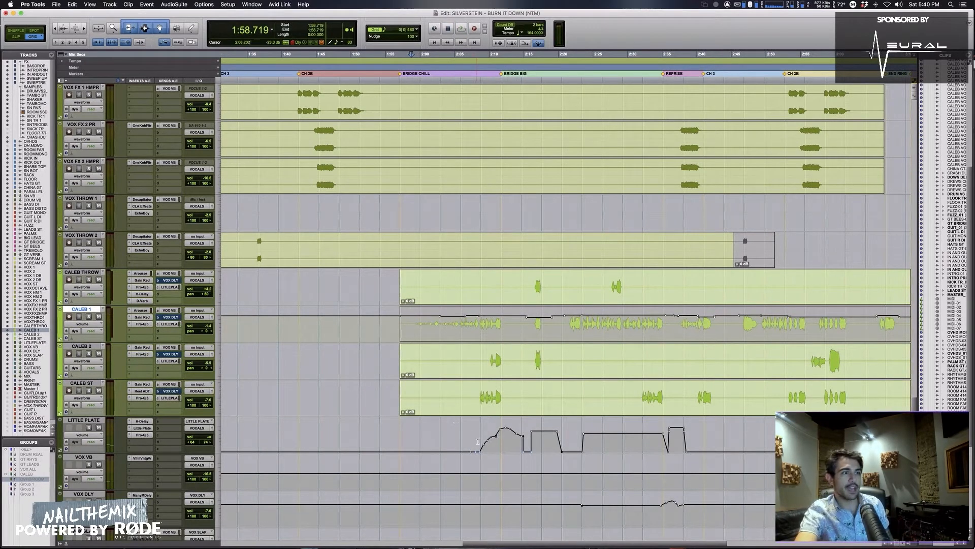
pyautogui.moveTo(478, 441); pyautogui.dragTo(719, 438)
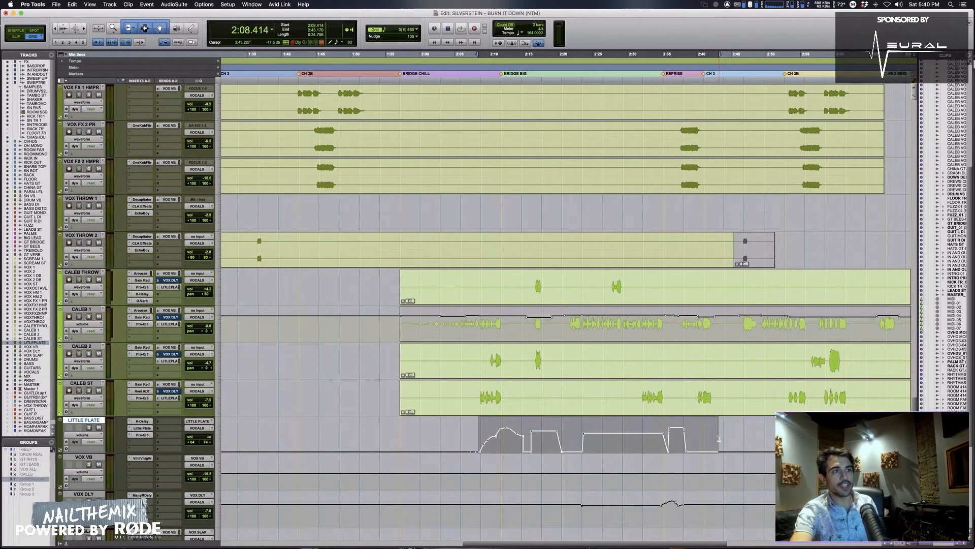
# Mute the DRUMS, BASS and GUITARS buses and audition the vocals around the first CALEB ST phrase into BRIDGE BIG
pyautogui.press('super+equal')
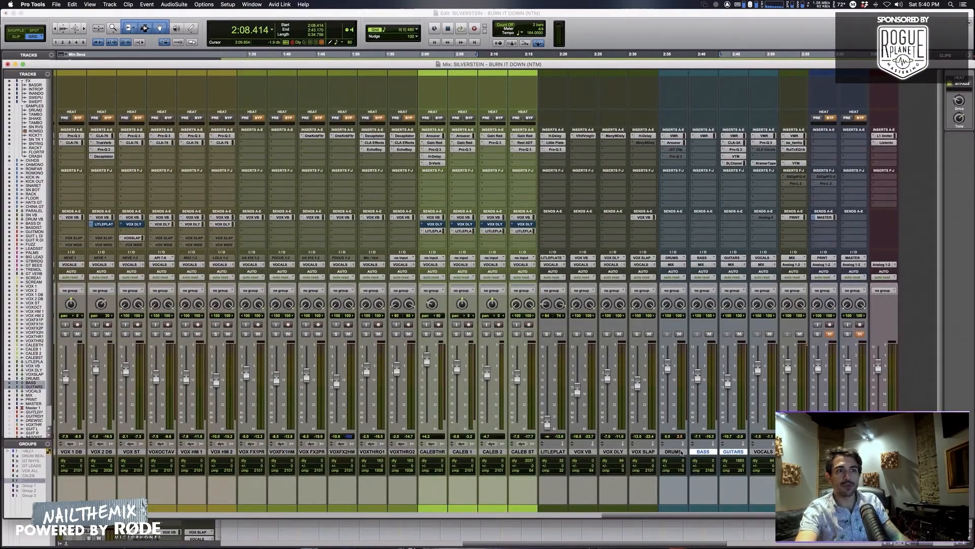
pyautogui.press('super+equal')
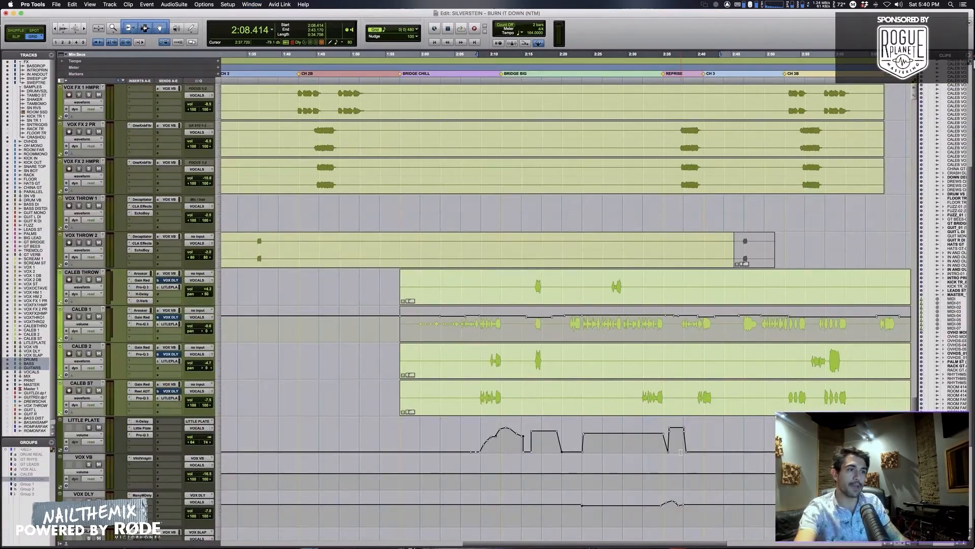
pyautogui.click(482, 392)
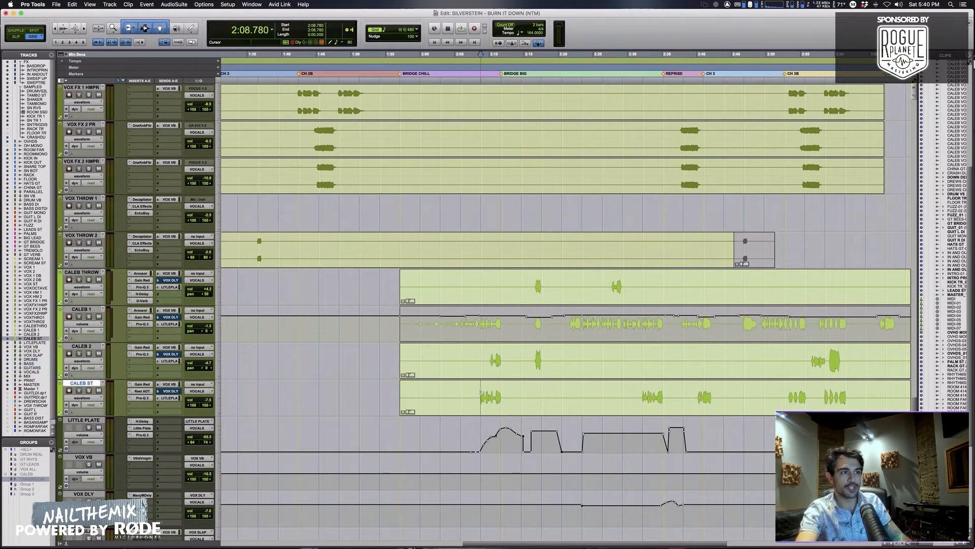
pyautogui.press('super+bracketright')
pyautogui.press('super+bracketright')
pyautogui.press('super+bracketright')
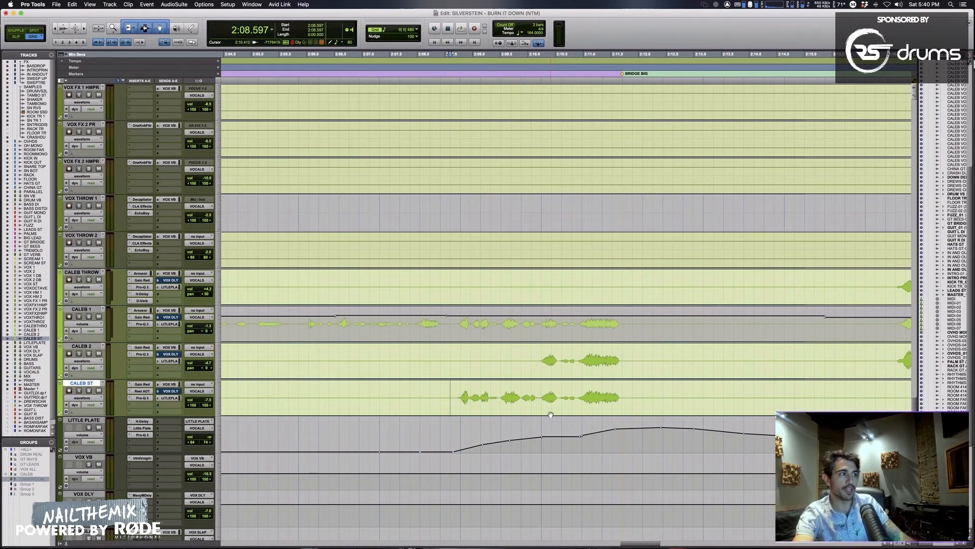
pyautogui.scroll(-1, 551, 414)
pyautogui.hscroll(2, 551, 414)
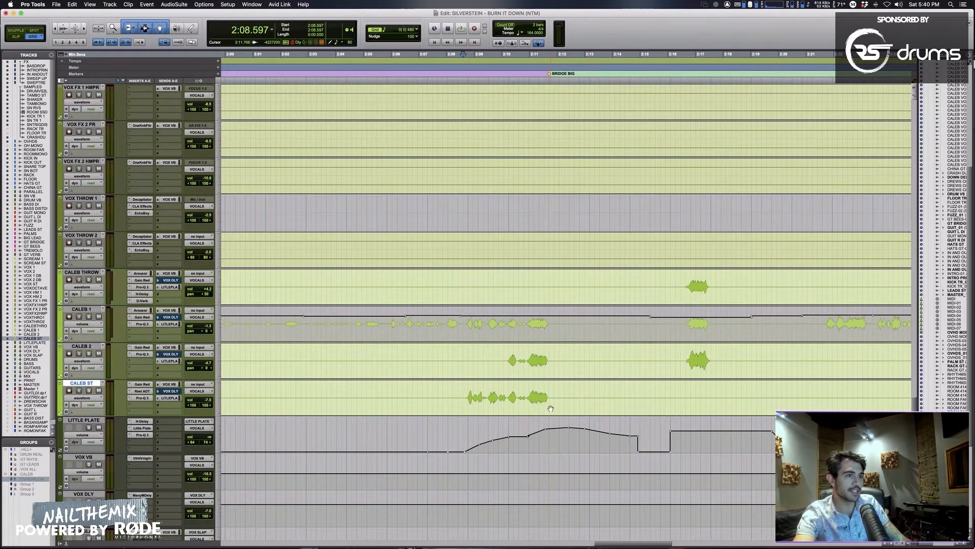
pyautogui.hscroll(3, 550, 408)
pyautogui.press('space')
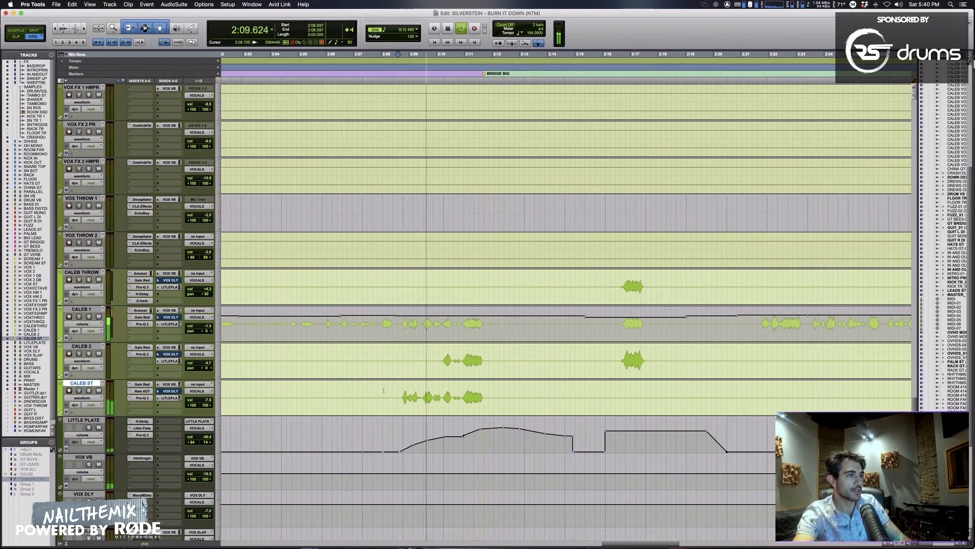
pyautogui.click(363, 392)
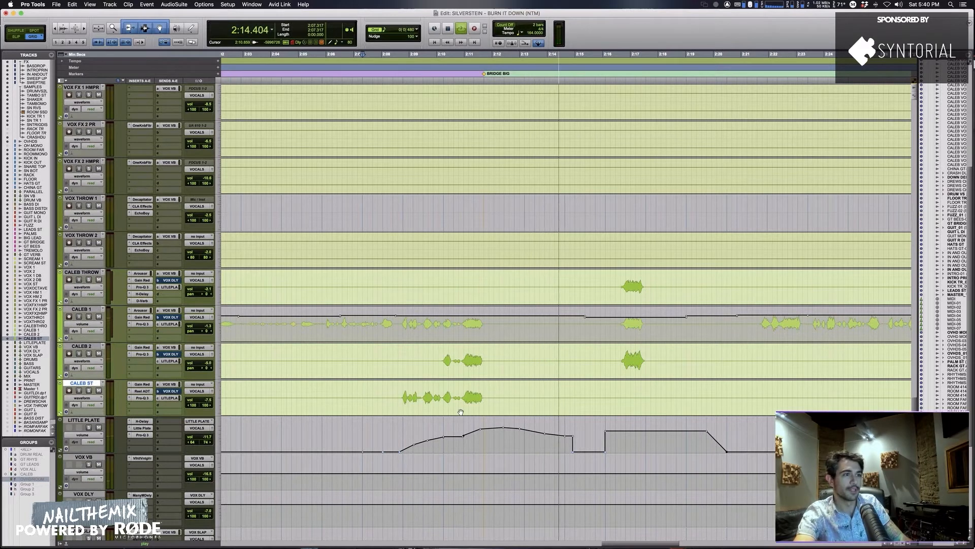
pyautogui.press('space')
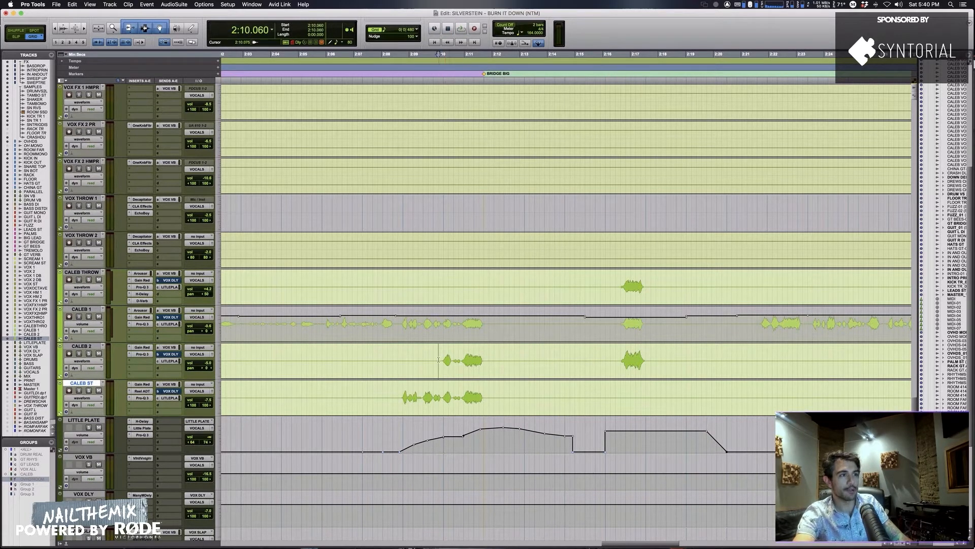
# Inspect the Little Plate and H-Delay inserts on the LITTLE PLATE track and audition the reverb from the CALEB 2 entrance into BRIDGE BIG
pyautogui.click(147, 429)
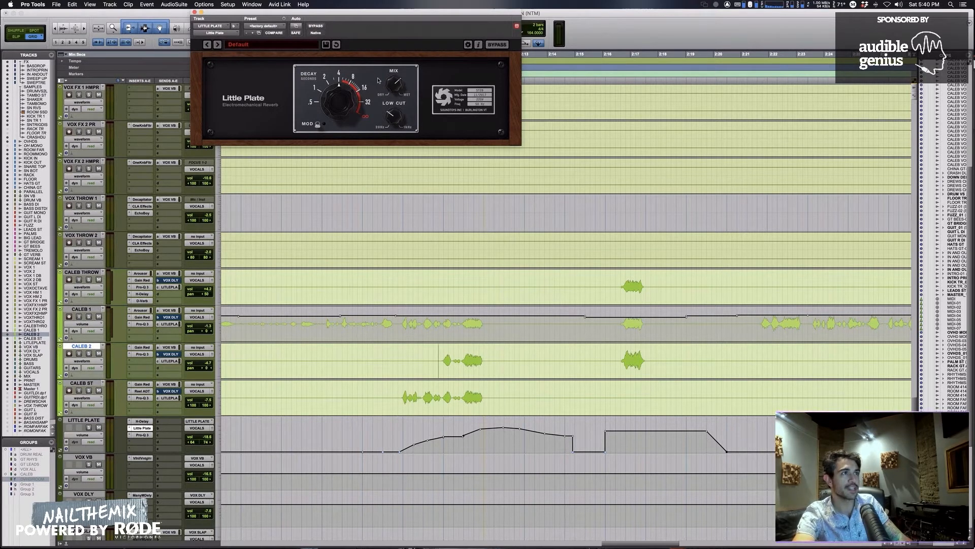
pyautogui.click(142, 421)
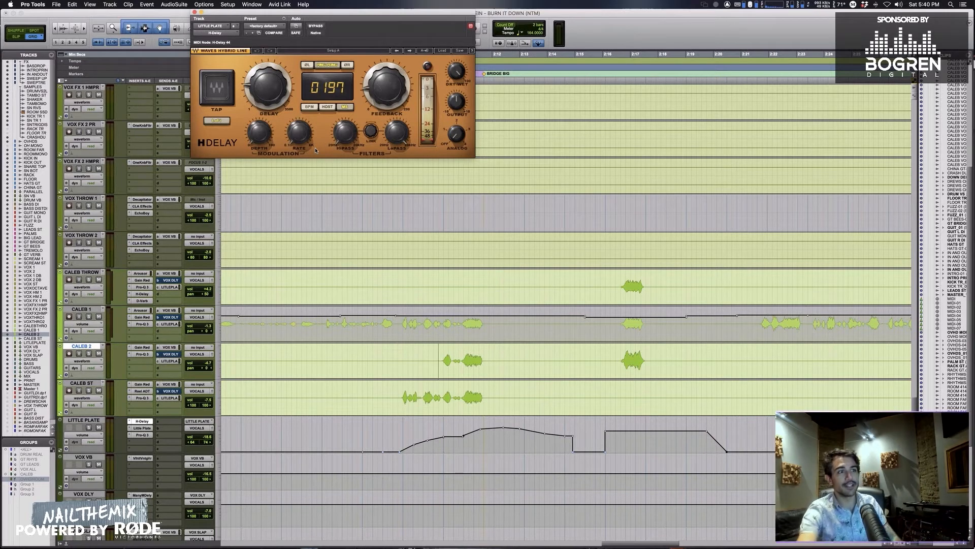
pyautogui.press('space')
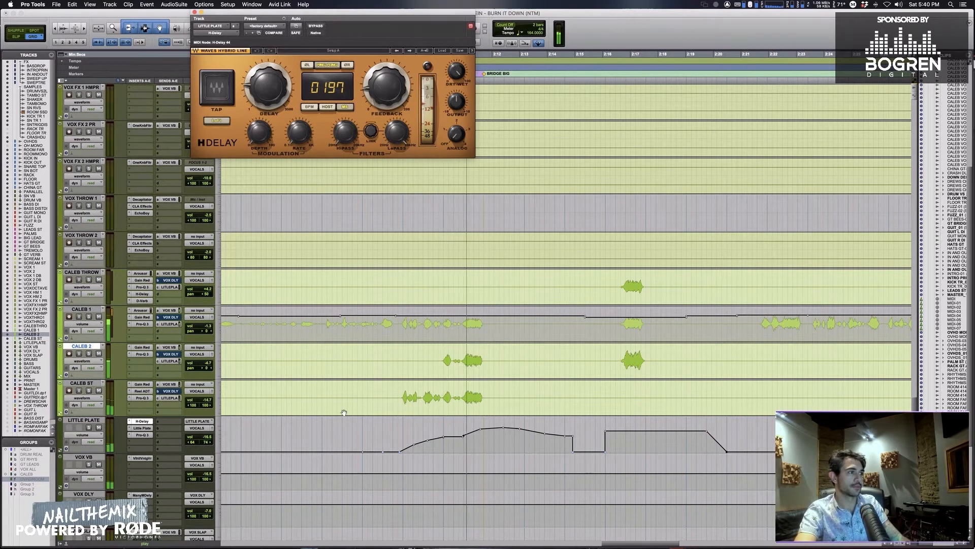
pyautogui.scroll(1, 549, 356)
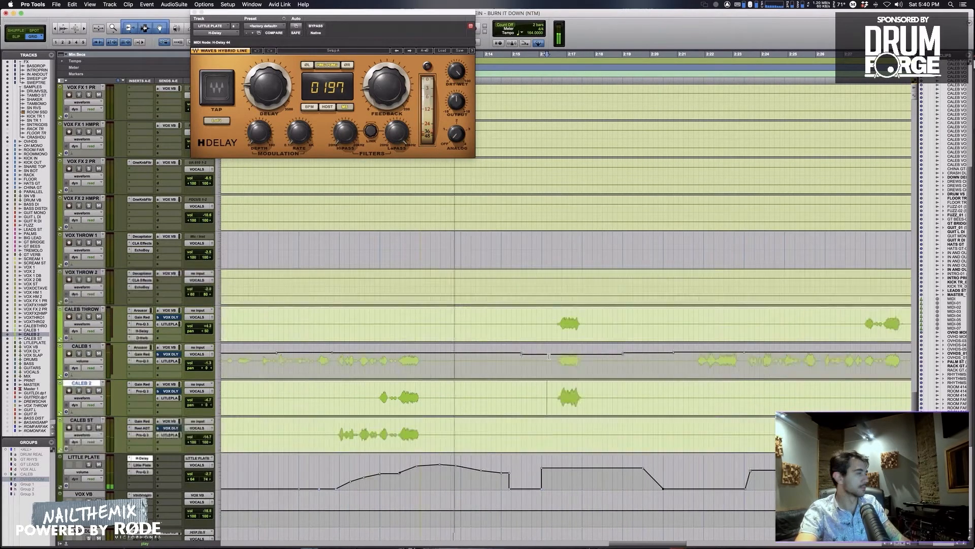
pyautogui.hscroll(5, 548, 357)
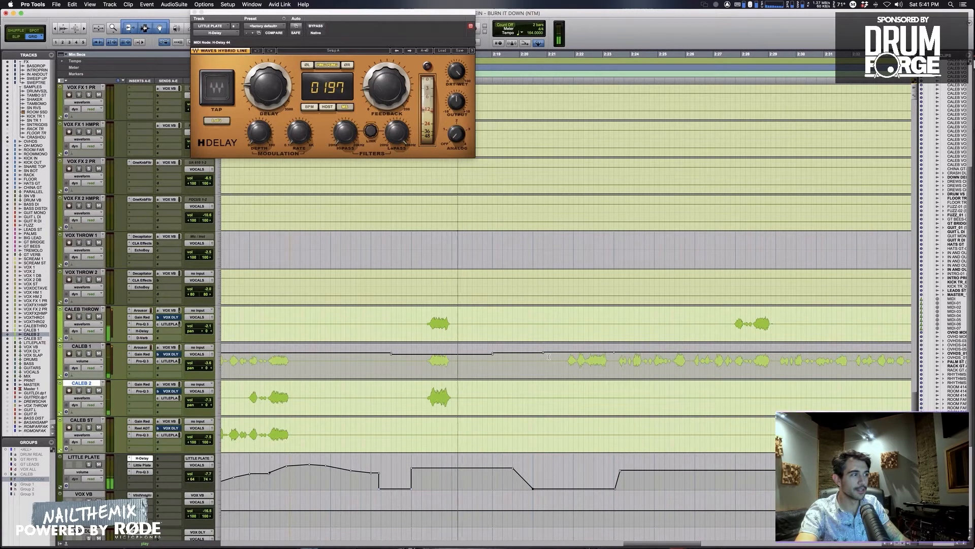
pyautogui.hscroll(1, 549, 356)
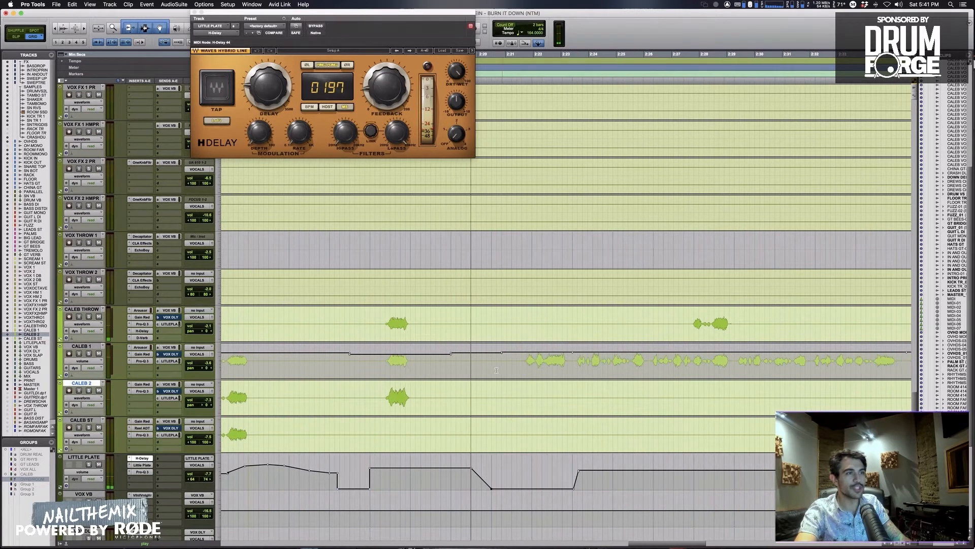
pyautogui.press('space')
# Switch the CALEB 1 track back to its waveform view and place the cursor just before its first bridge phrase
pyautogui.press('r')
pyautogui.hscroll(1, 512, 387)
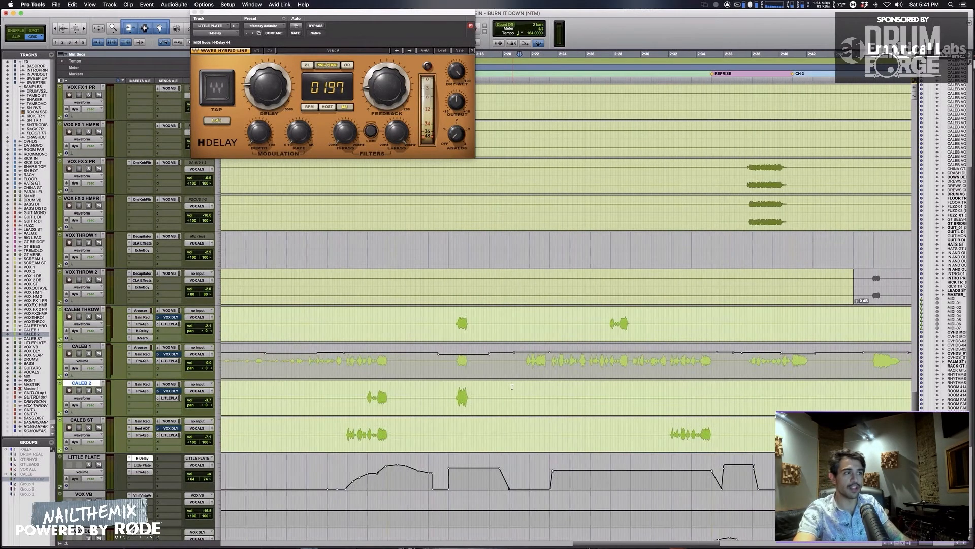
pyautogui.hscroll(-4, 512, 387)
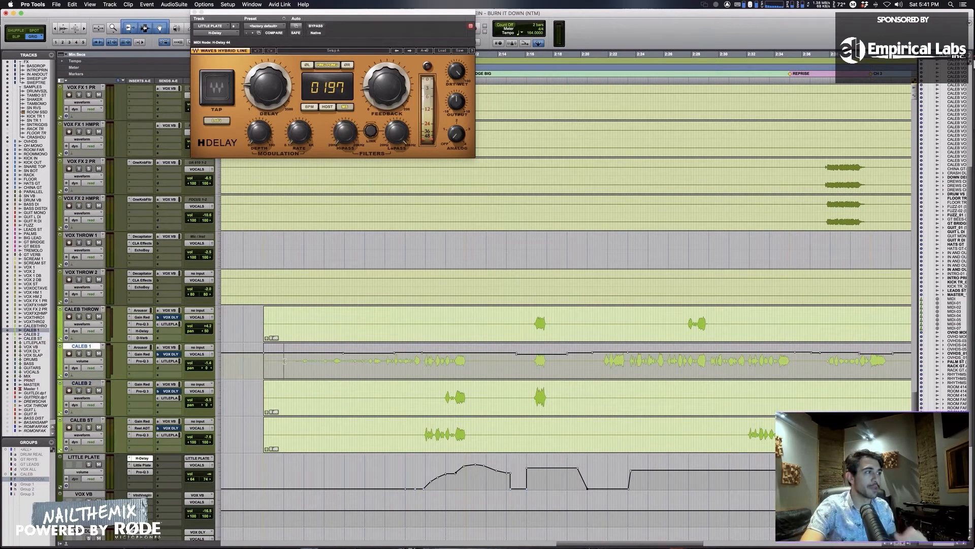
pyautogui.click(81, 360)
pyautogui.click(82, 357)
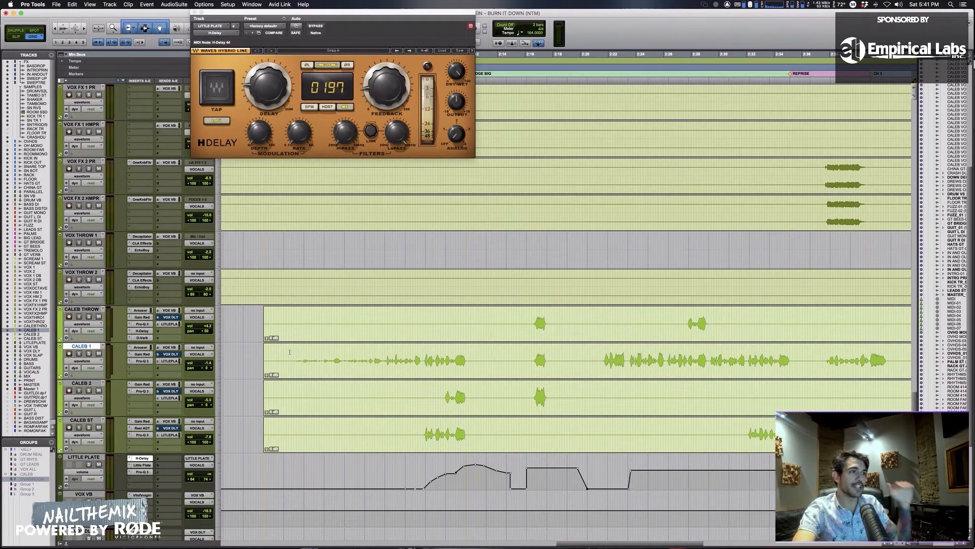
pyautogui.click(290, 352)
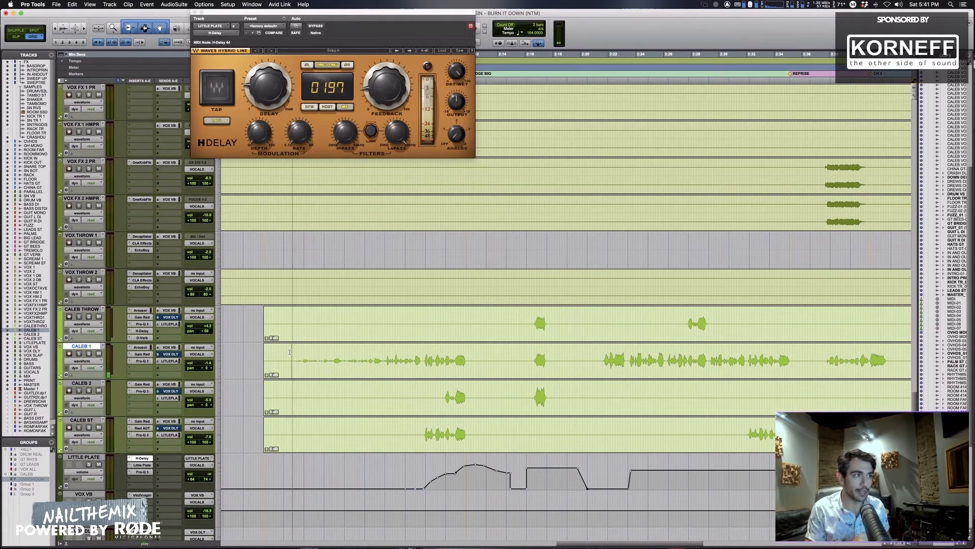
# Unmute the DRUMS, BASS and GUITARS buses in the mixer and play the opening of the bridge with the instruments
pyautogui.press('super+equal')
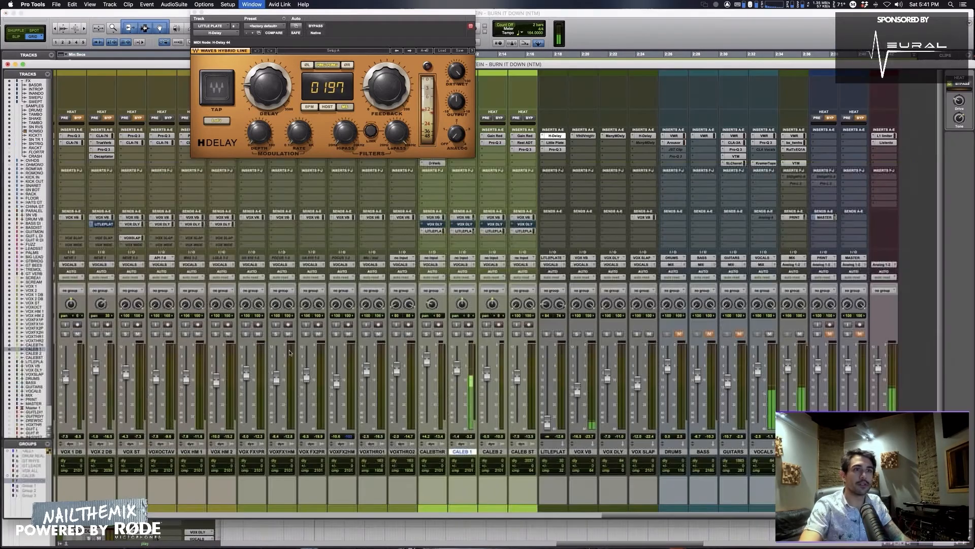
pyautogui.click(741, 333)
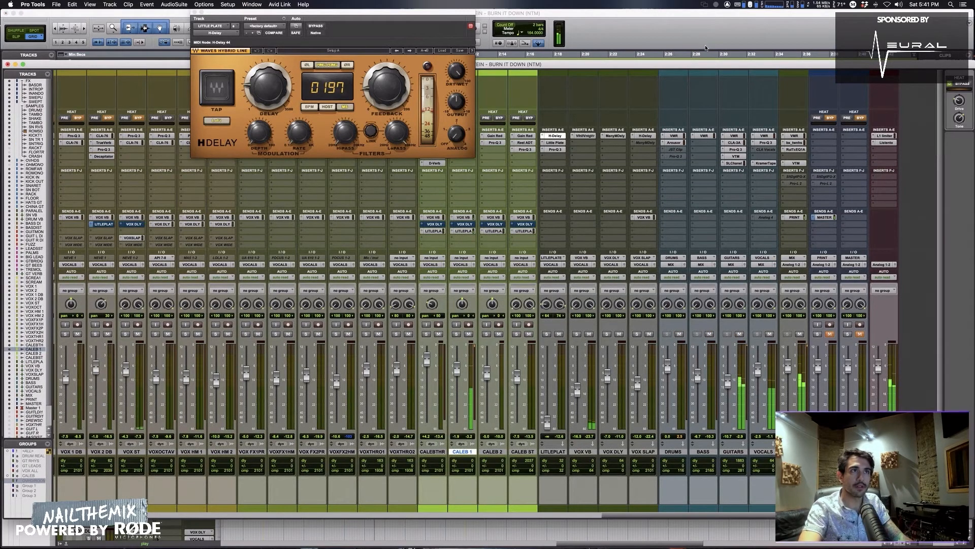
pyautogui.press('super+equal')
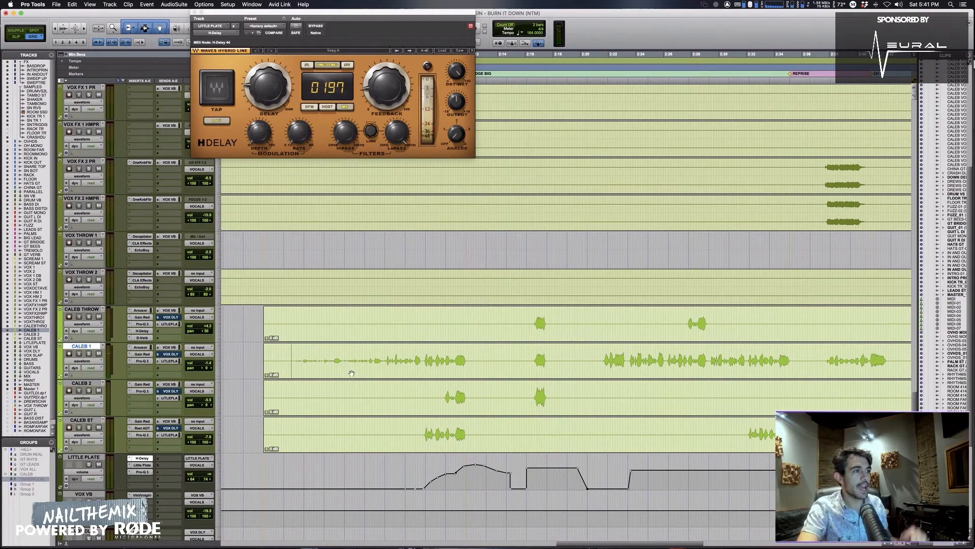
pyautogui.press('space')
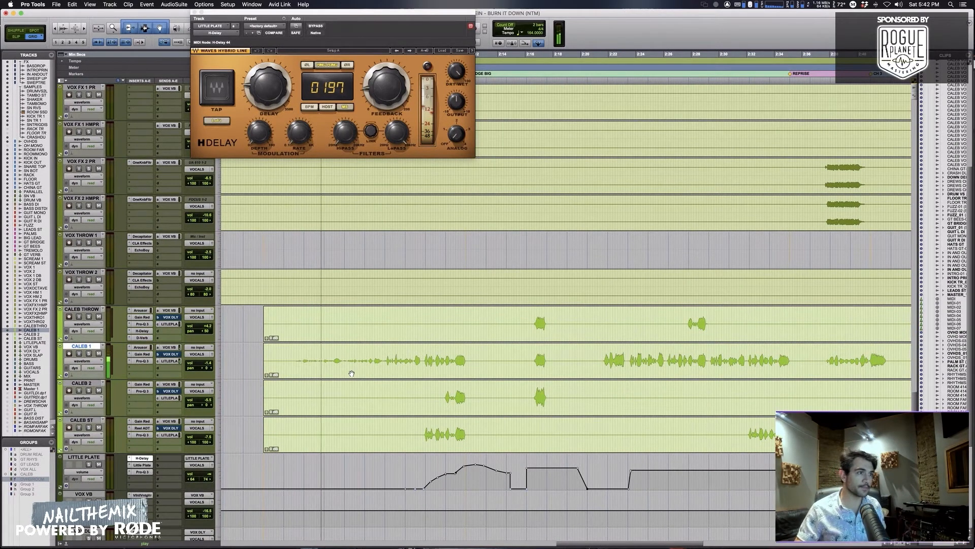
# Audition the guest vocal layers from the middle of BRIDGE CHILL into BRIDGE BIG, checking the mixer levels during playback
pyautogui.click(395, 350)
pyautogui.press('space')
pyautogui.press('space')
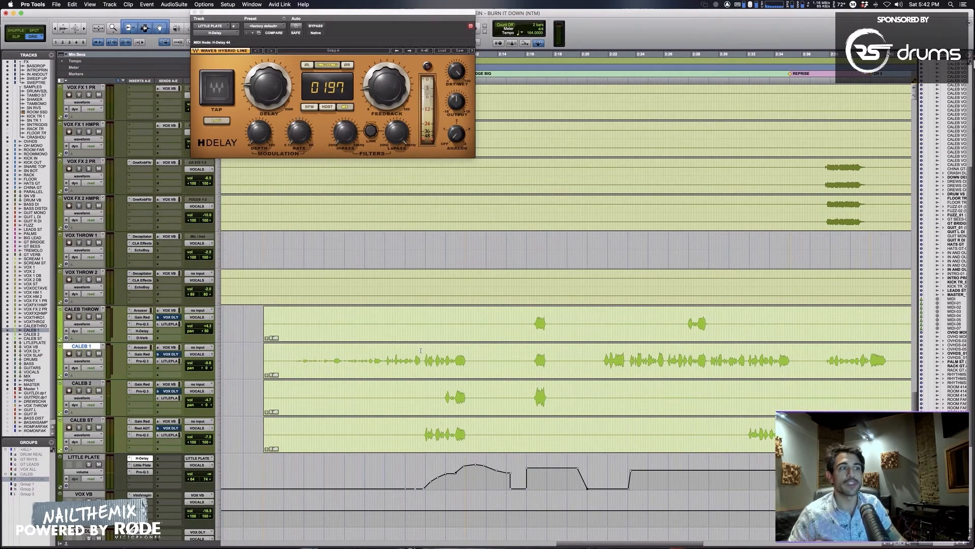
pyautogui.press('super+equal')
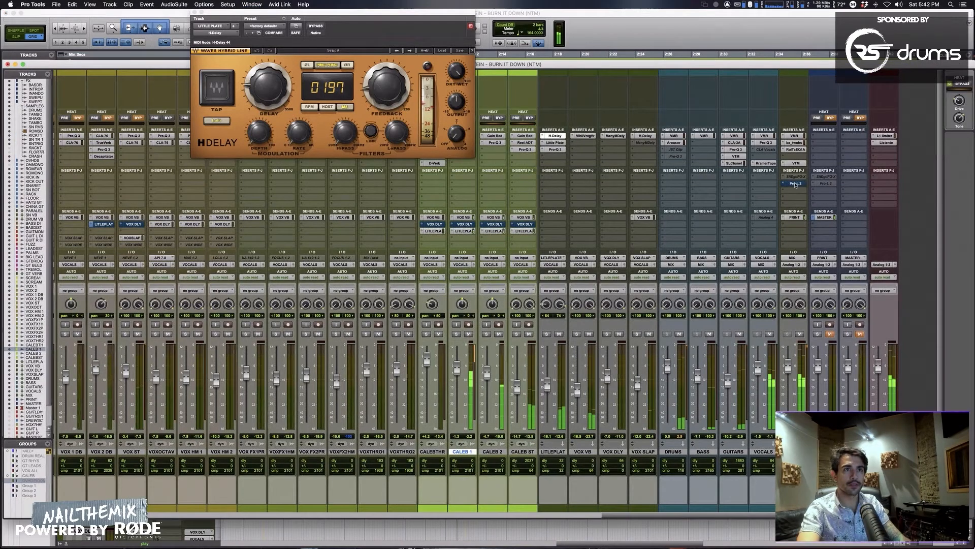
pyautogui.press('super+equal')
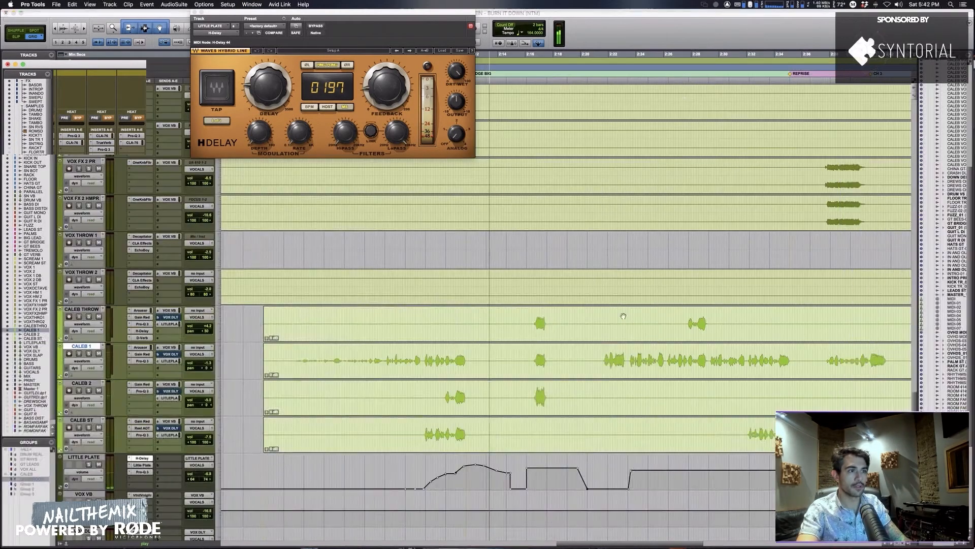
pyautogui.hscroll(4, 620, 318)
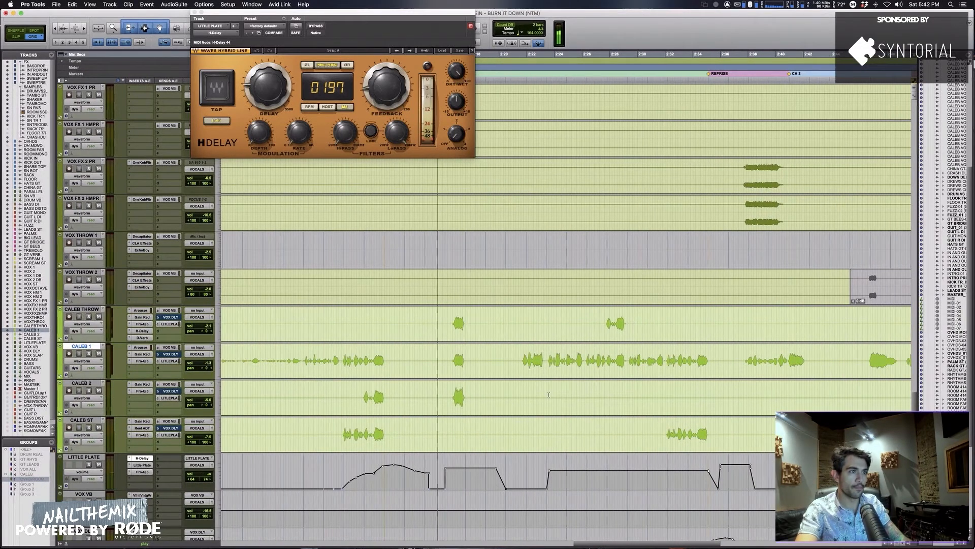
pyautogui.hscroll(1, 330, 345)
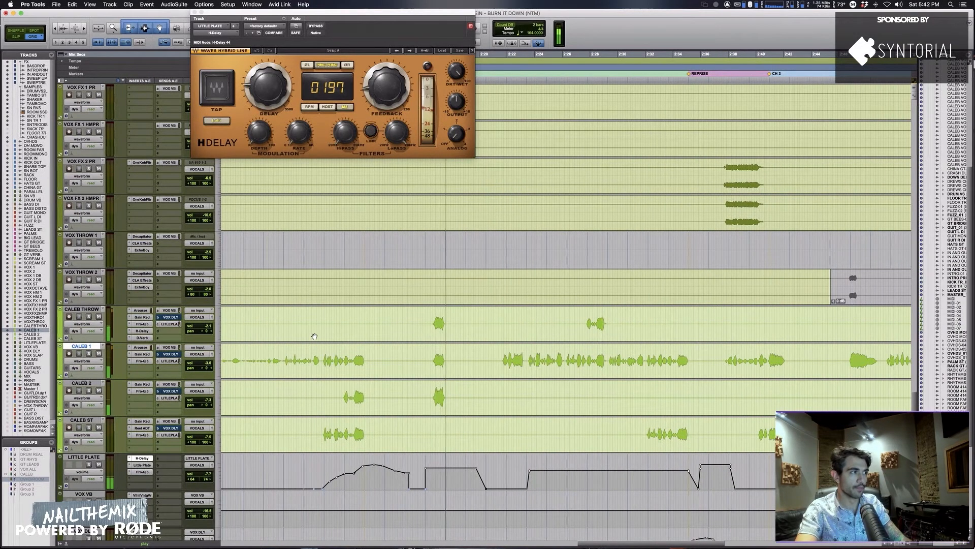
# Stop playback and place the cursor on CALEB 1 just before its long phrase in BRIDGE BIG
pyautogui.press('space')
pyautogui.click(494, 354)
pyautogui.press('t')
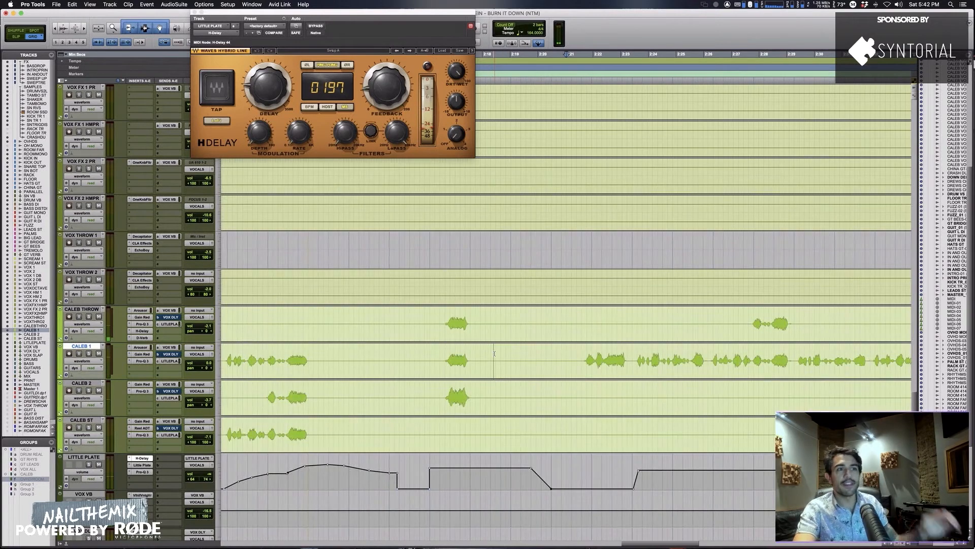
pyautogui.hscroll(4, 494, 353)
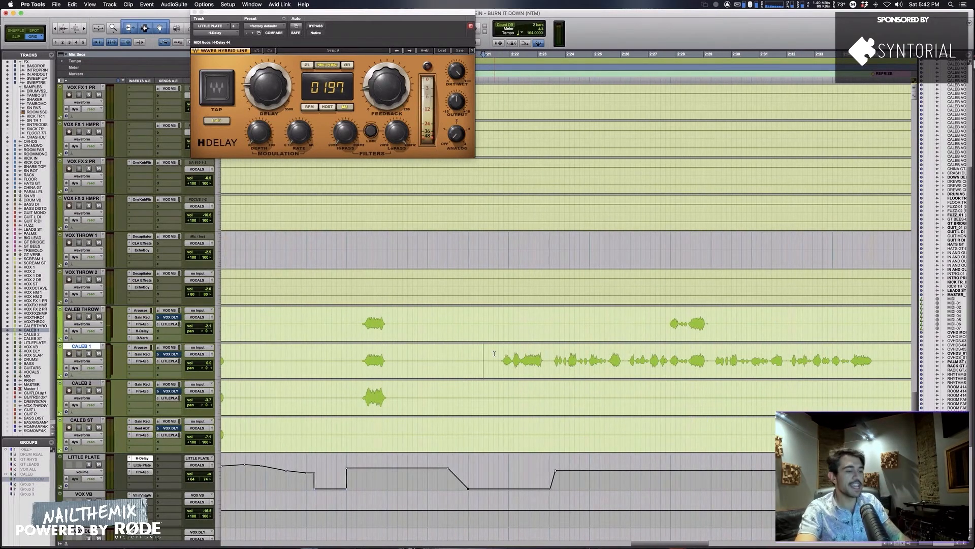
# Place the cursor on CALEB 2 around the start of CALEB 1's long BRIDGE BIG phrase and play the guest vocals
pyautogui.press('r')
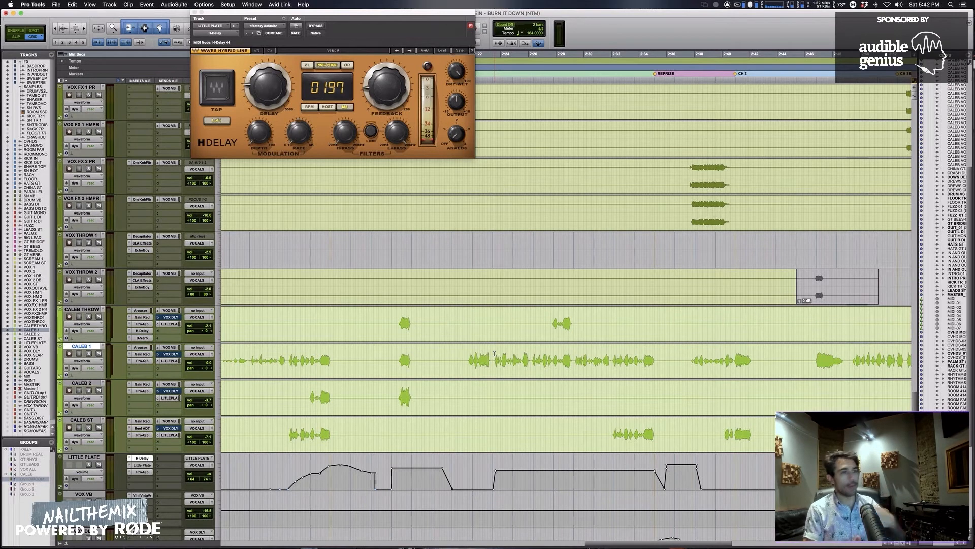
pyautogui.press('space')
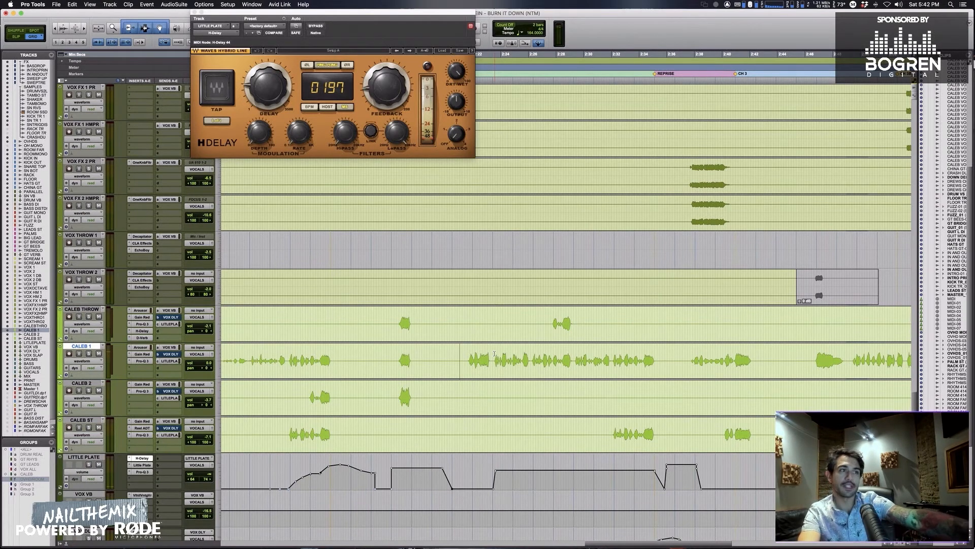
pyautogui.scroll(-3, 495, 353)
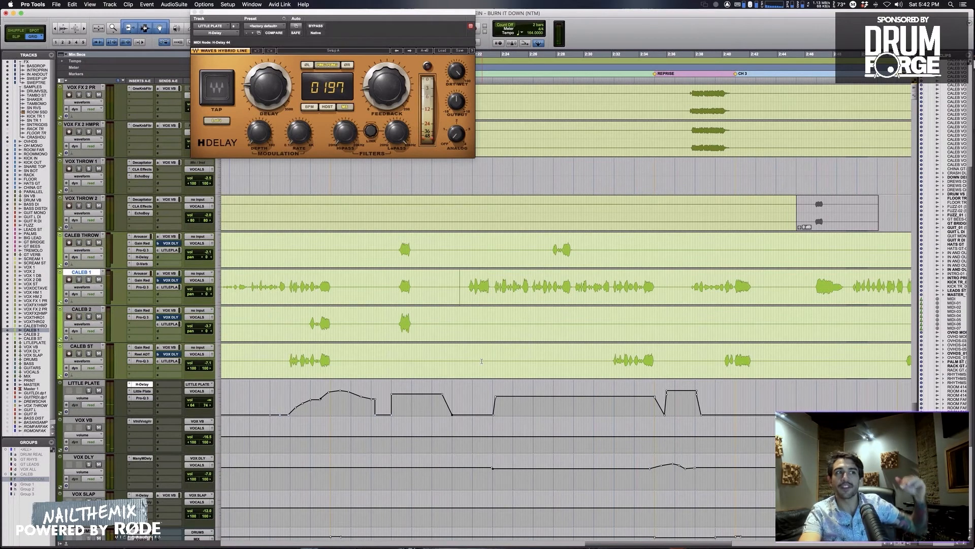
pyautogui.hscroll(-10, 482, 361)
pyautogui.hscroll(8, 482, 357)
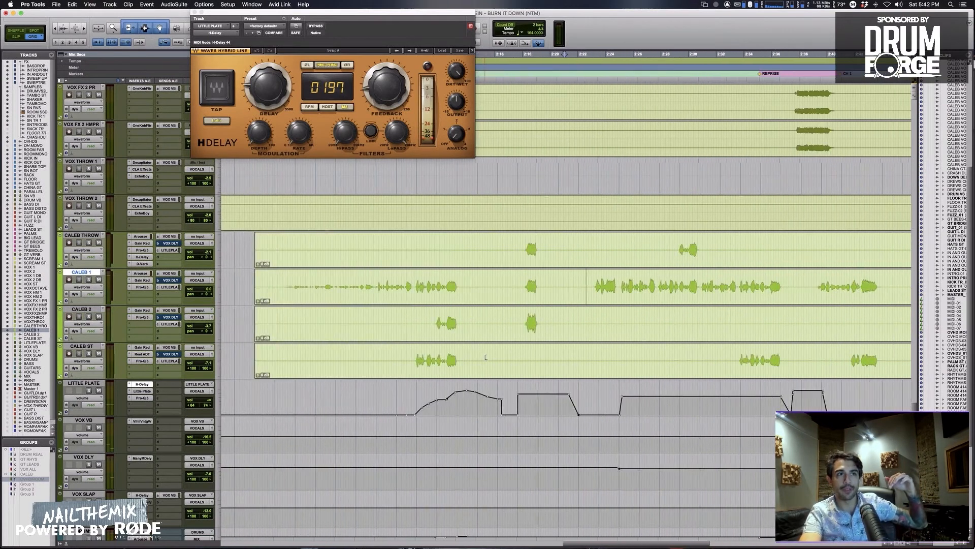
pyautogui.click(543, 317)
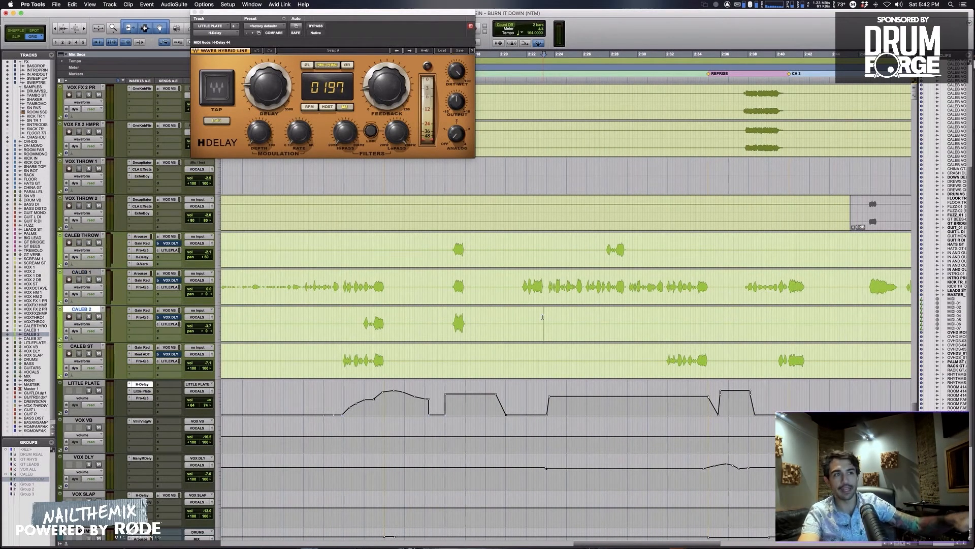
pyautogui.press('space')
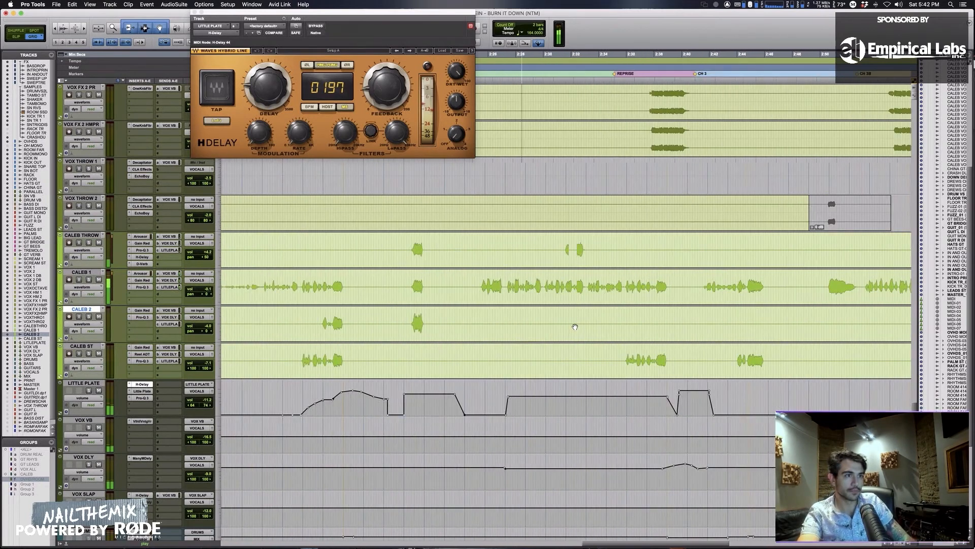
# Audition the soloed CALEB ST track from just before its pre-REPRISE phrase and inspect its Reel ADT, Pro-Q 3 and Gain Reduction inserts
pyautogui.click(496, 354)
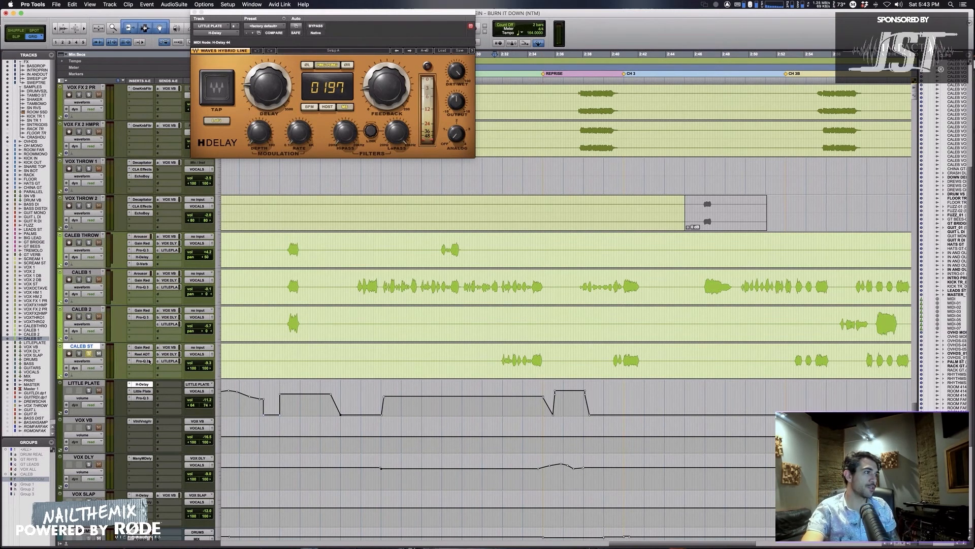
pyautogui.click(142, 354)
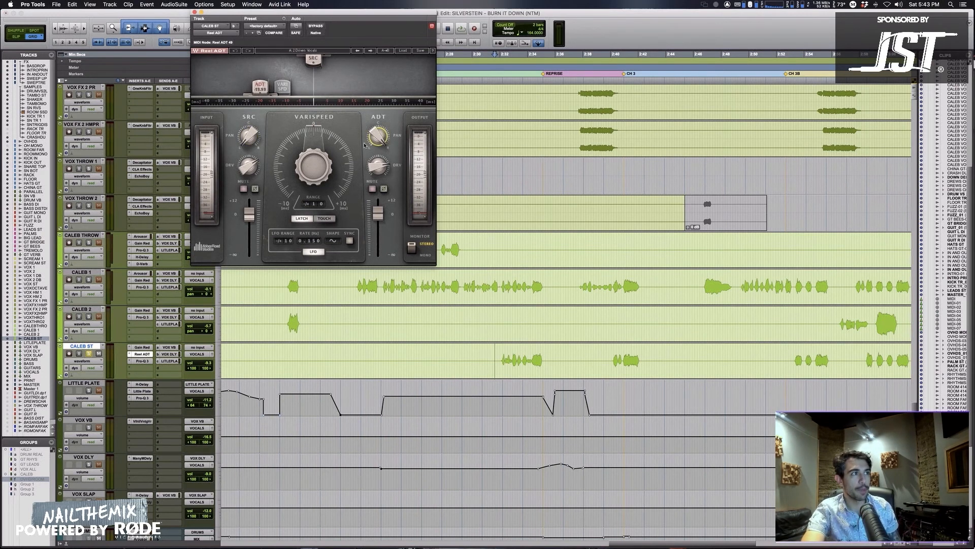
pyautogui.press('space')
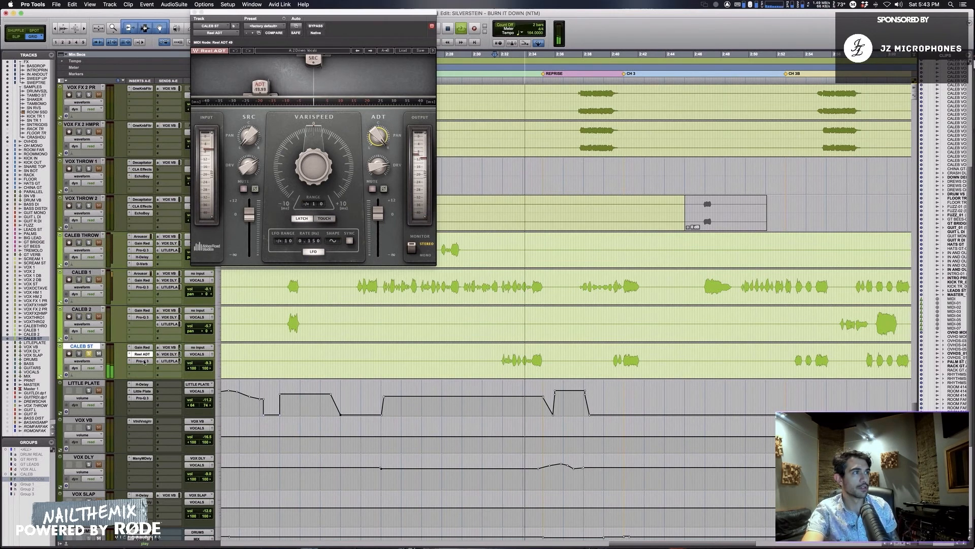
pyautogui.click(142, 361)
pyautogui.click(141, 347)
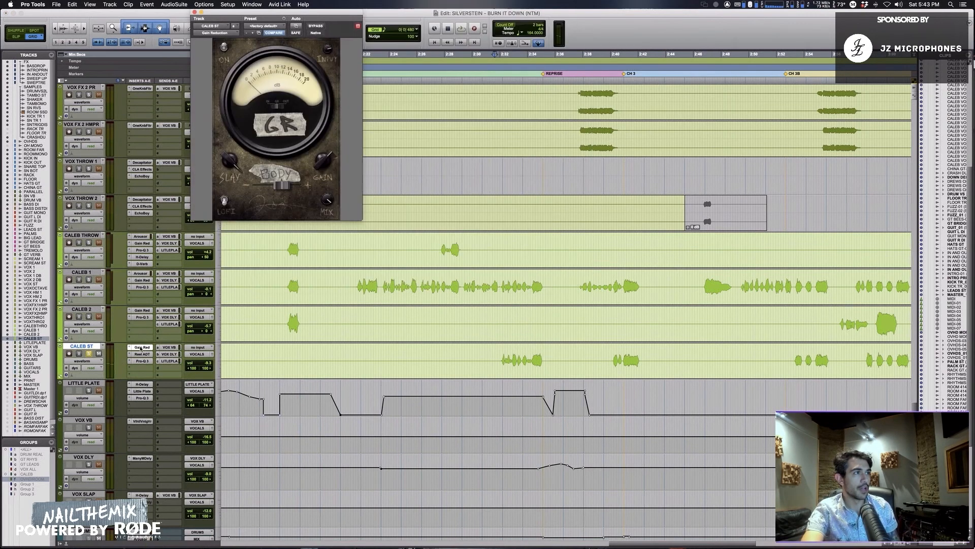
# Solo CALEB 2 and CALEB 1 alongside CALEB ST and audition the guest vocals from late BRIDGE BIG through REPRISE into CH 3
pyautogui.click(88, 316)
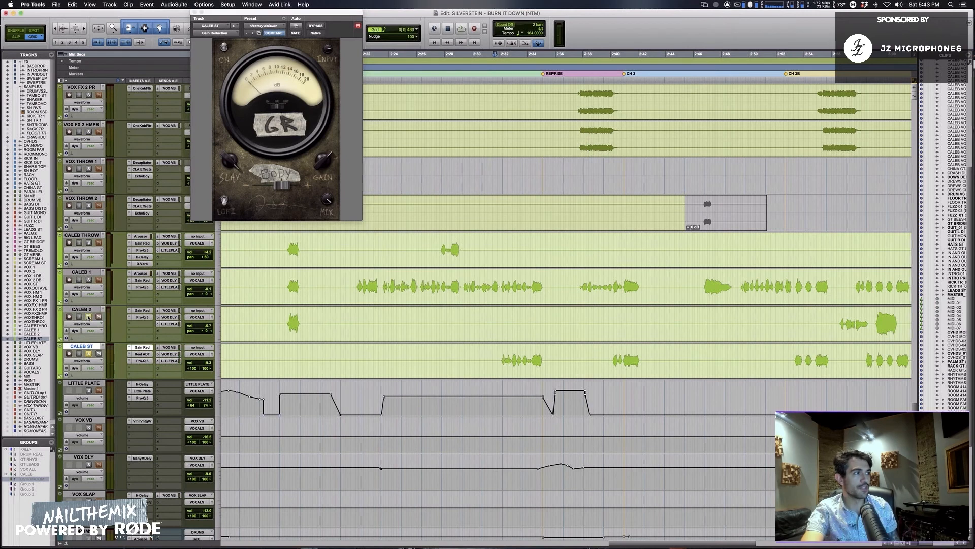
pyautogui.click(89, 280)
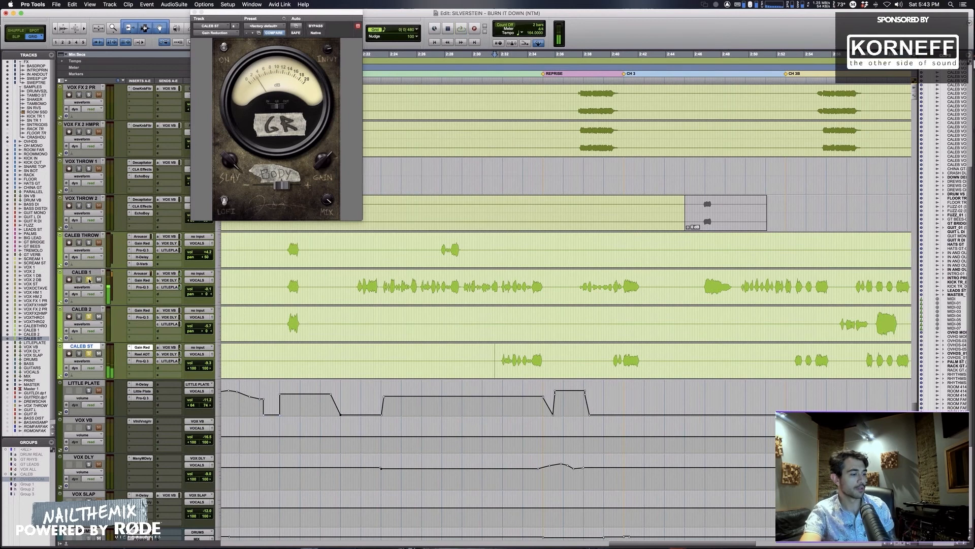
pyautogui.press('space')
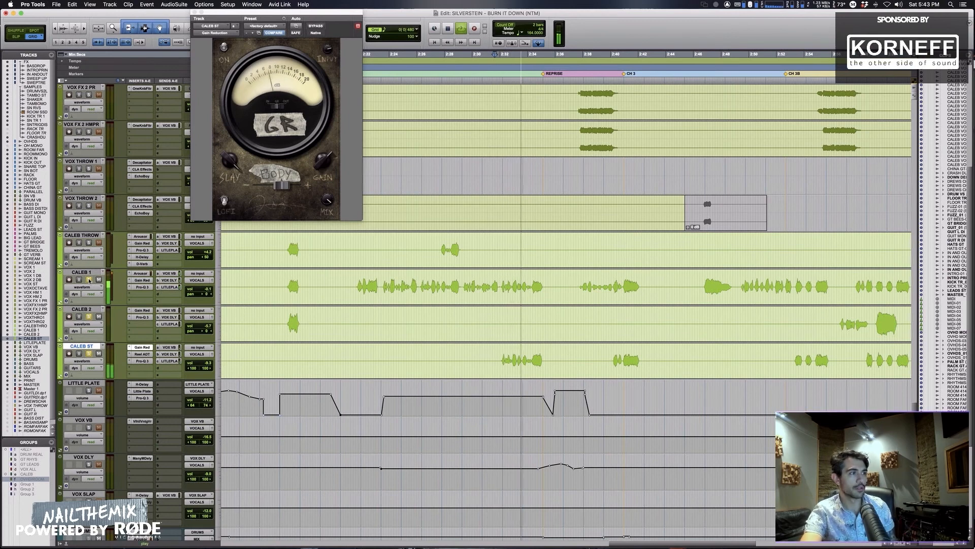
pyautogui.press('r')
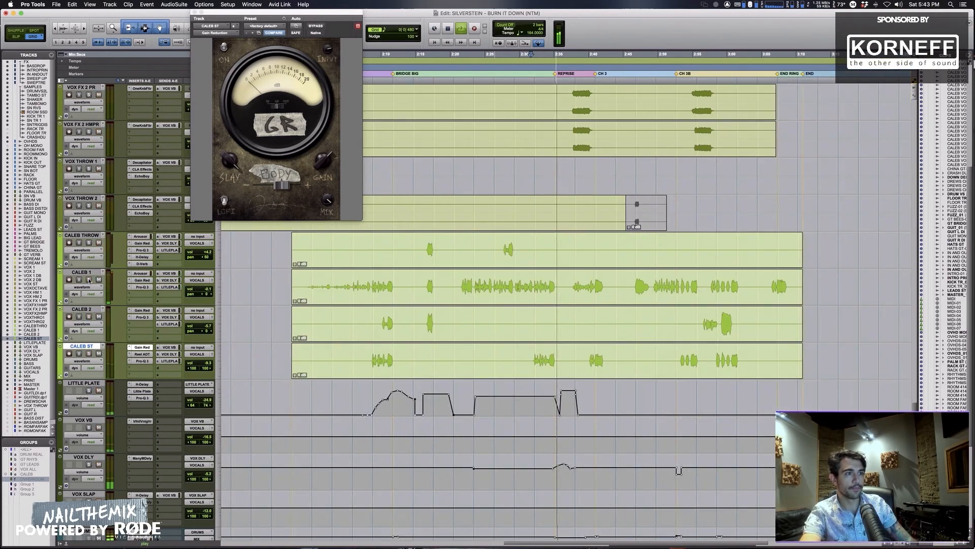
pyautogui.press('t')
pyautogui.press('t')
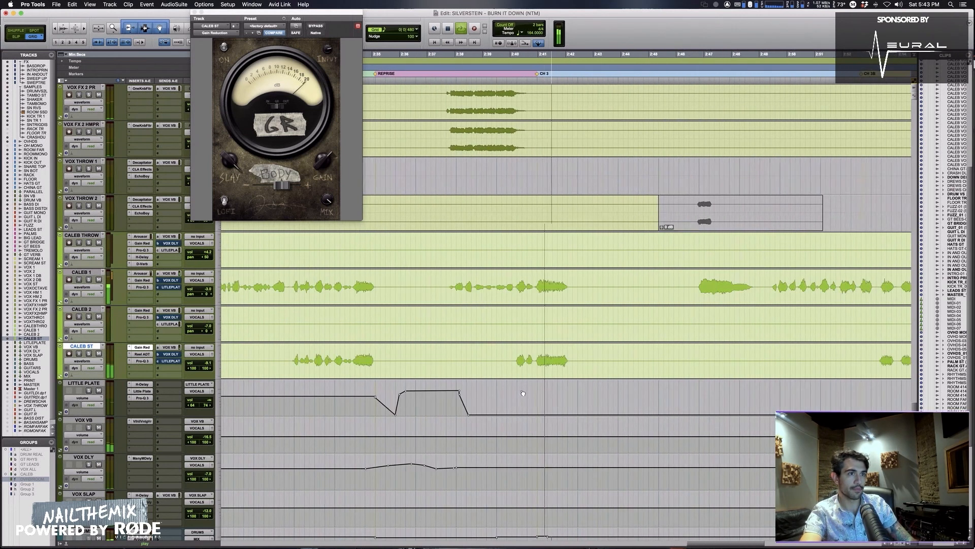
# Place the playback cursor on CALEB 1 just before its long held phrase in CH 3
pyautogui.press('r')
pyautogui.press('r')
pyautogui.hscroll(3, 524, 392)
pyautogui.scroll(2, 530, 360)
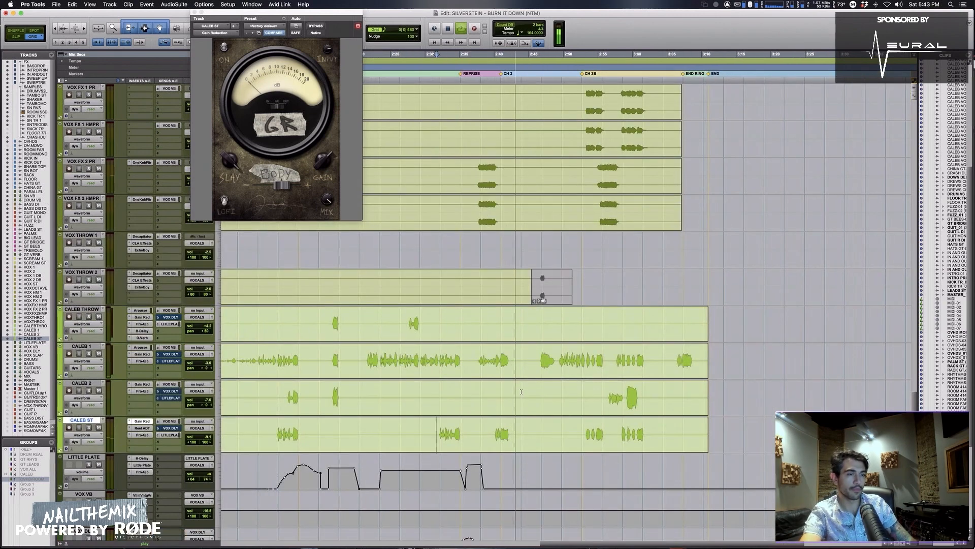
pyautogui.click(537, 356)
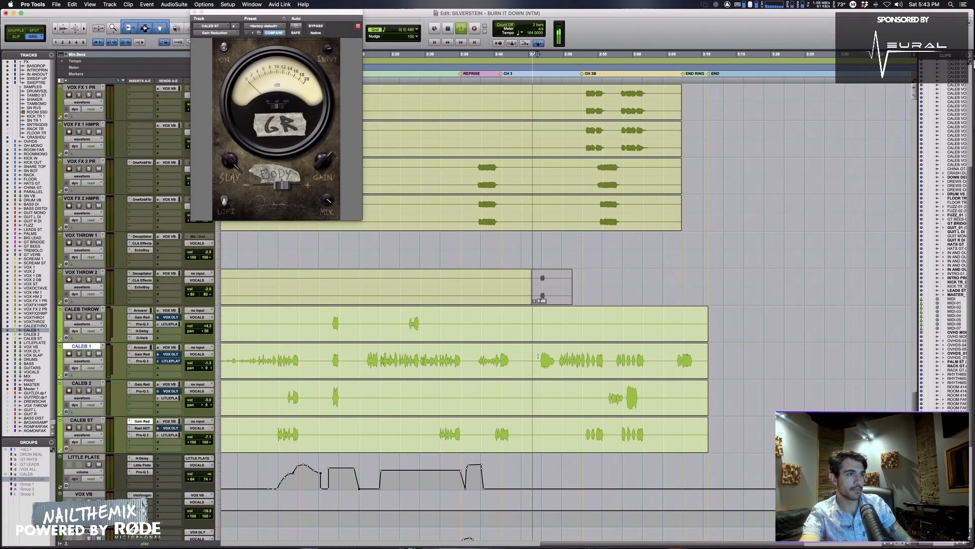